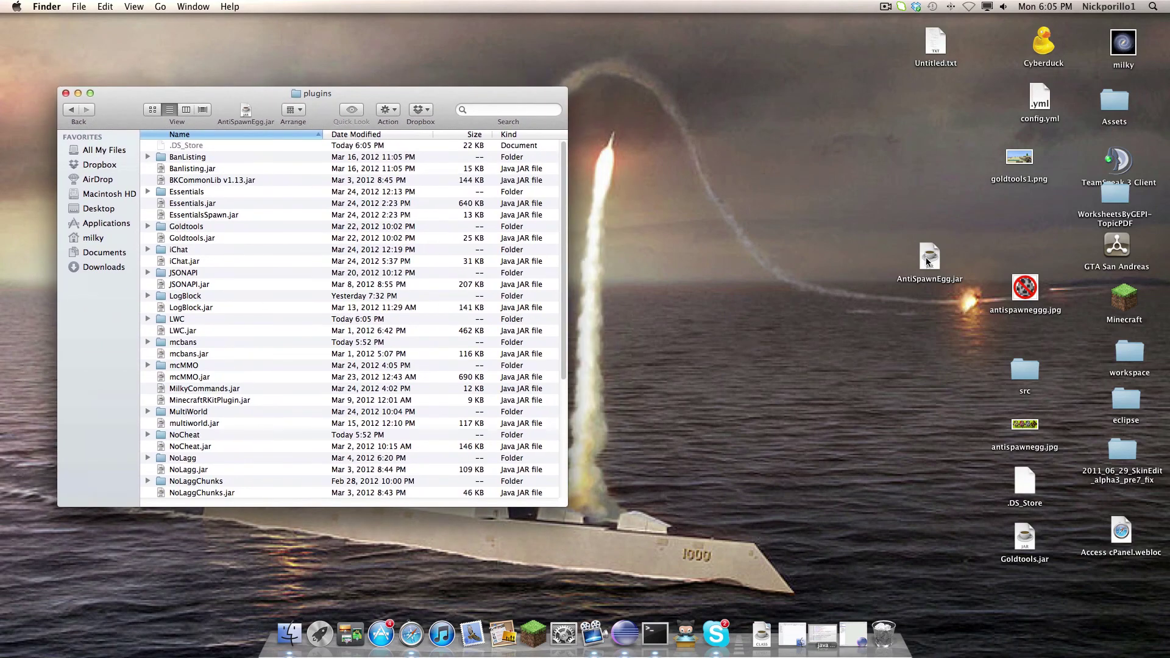
- Move AntiSpawnEgg.jar from the desktop into the plugins folder and run reload in the server console
left_click_drag(926, 262, 382, 359)
left_click(657, 635)
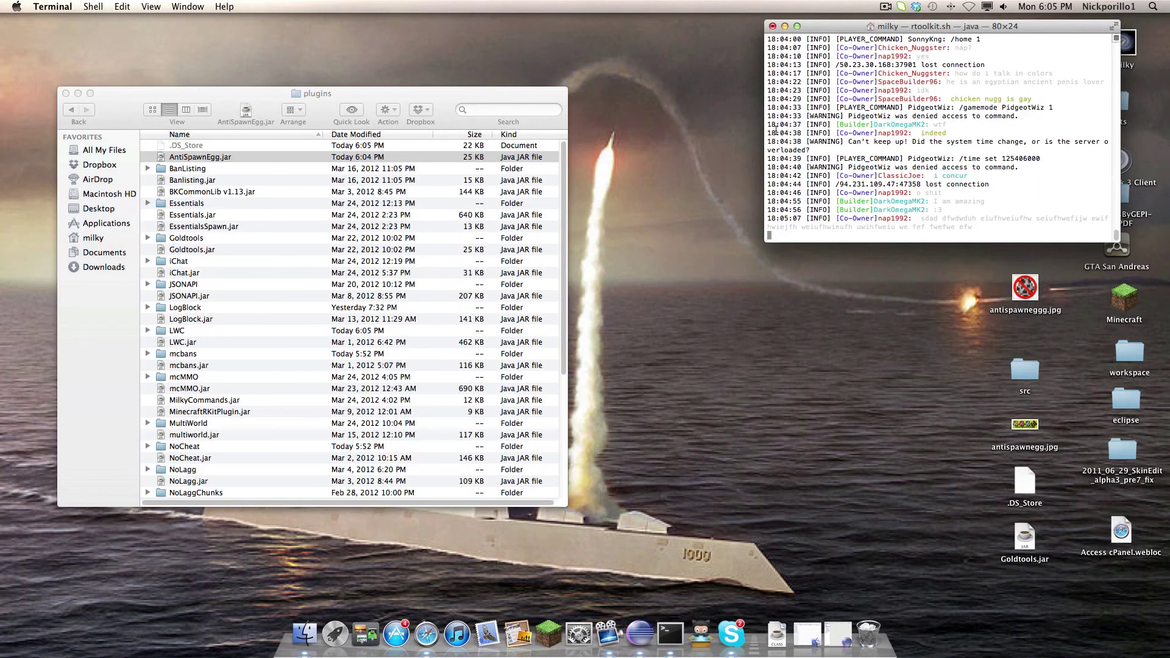
type("reload")
key("Return")
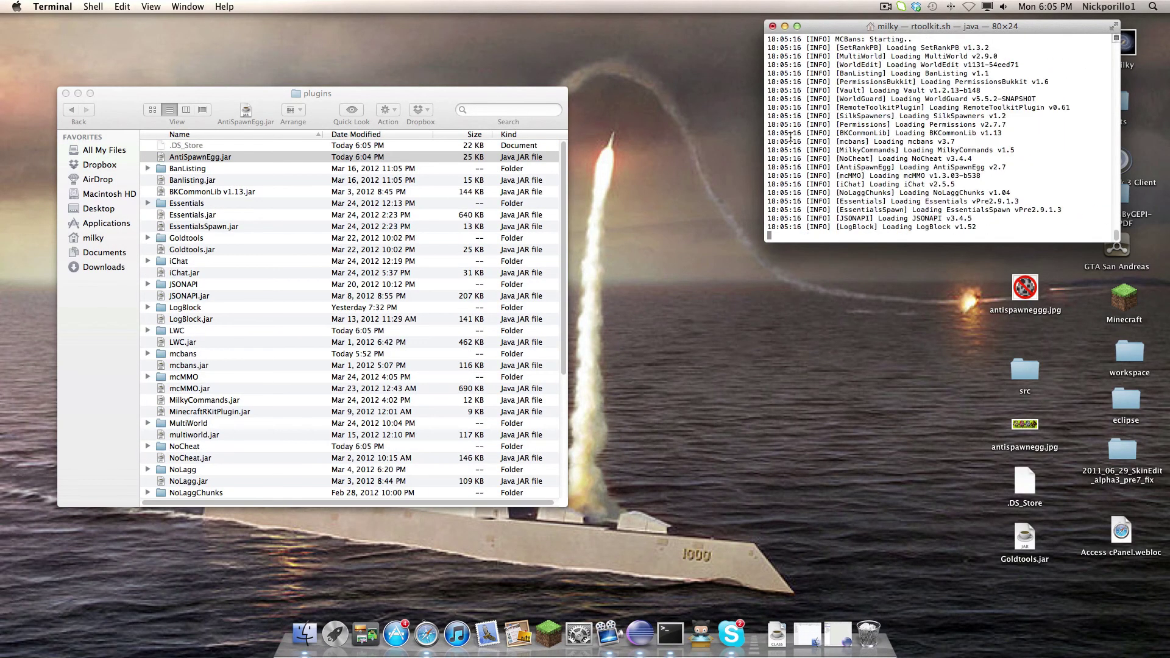
- Open config.yml from the AntiSpawnEgg plugin folder and look over its contents
left_click_drag(290, 94, 277, 101)
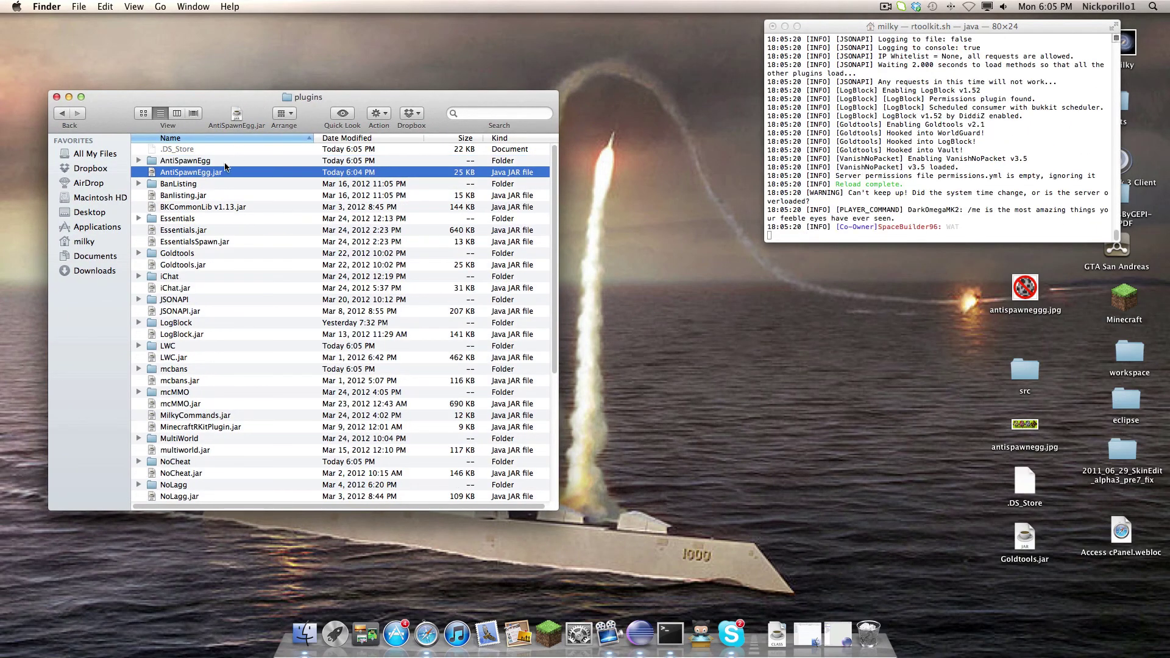
double_click(216, 161)
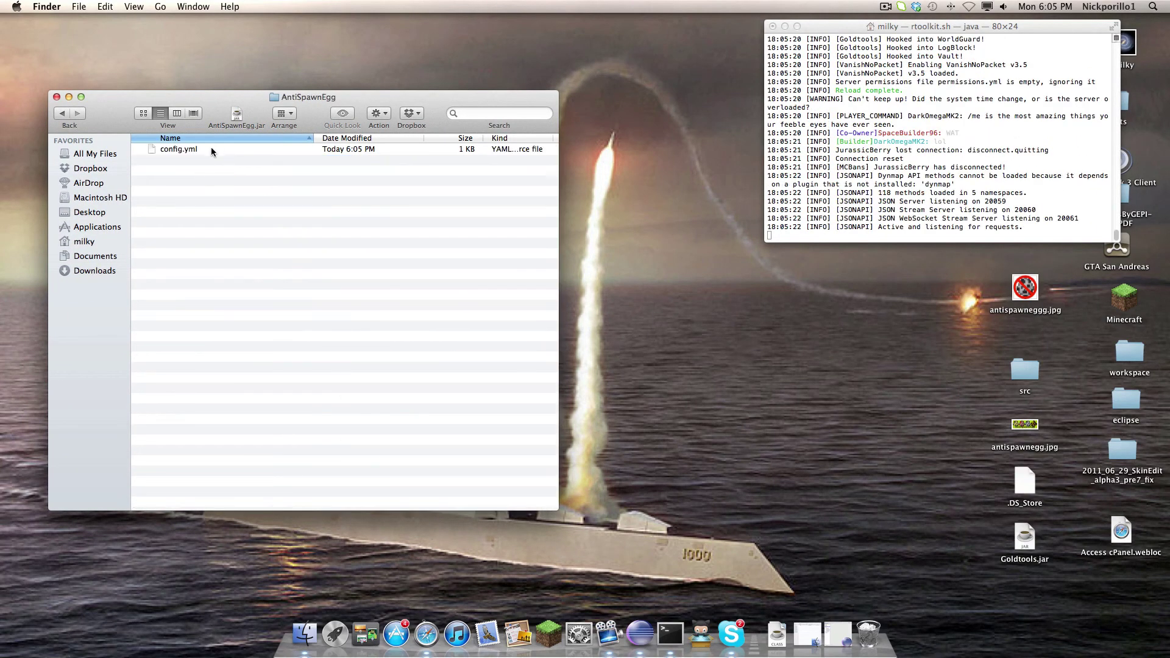
double_click(212, 150)
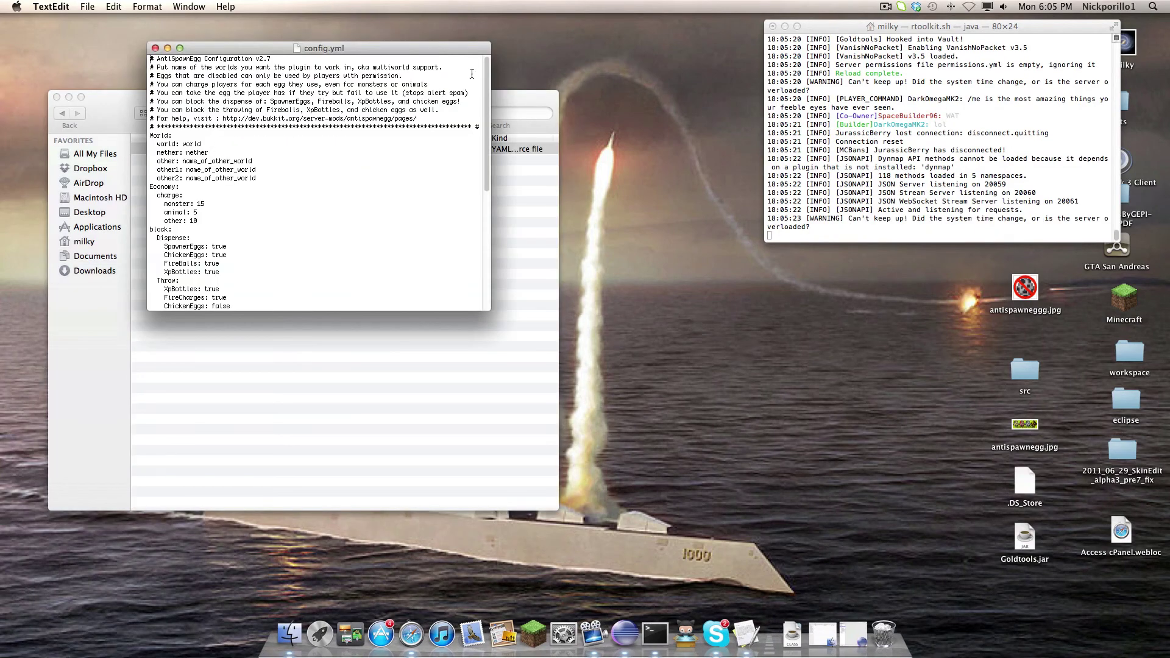
mouse_move(486, 66)
left_mouse_down()
mouse_move(484, 202)
mouse_move(476, 67)
left_mouse_up()
scroll(472, 122, "down", 5)
scroll(454, 214, "up", 5)
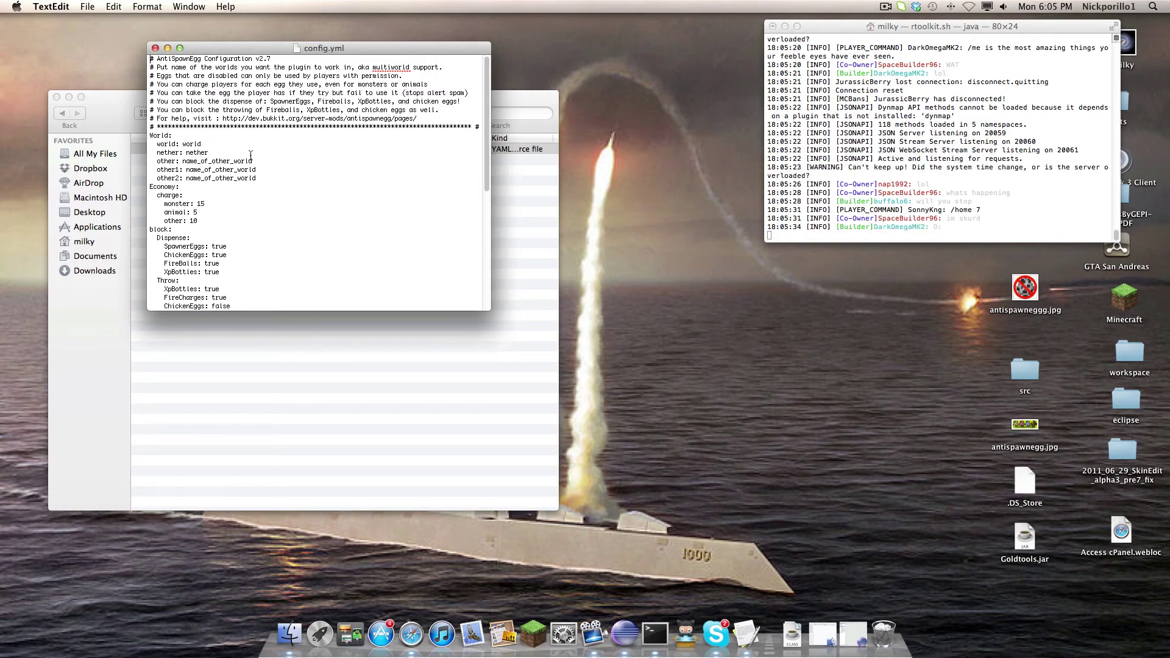
- Set the "other" entry in the World section to newworld, rejecting the suggested spelling correction
left_click_drag(252, 160, 182, 160)
type("newworld")
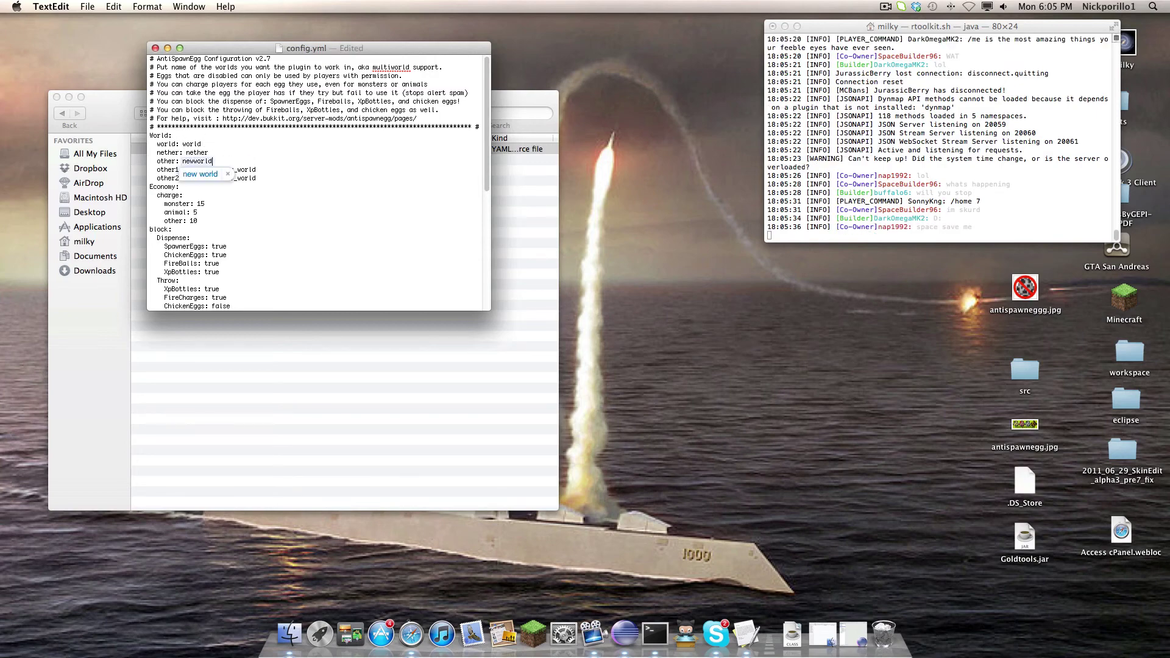
left_click(227, 174)
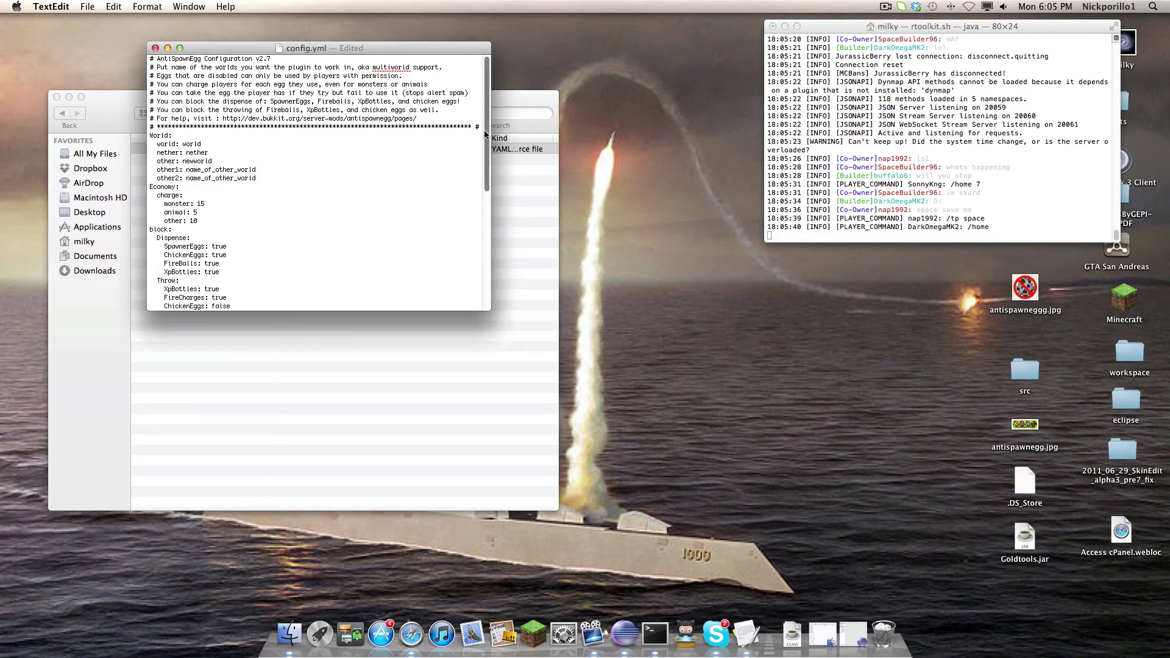
- Examine the Economy charge settings for monster, animal and other eggs in the plugin's config file
scroll(477, 224, "down", 5)
left_click_drag(477, 222, 462, 187)
scroll(463, 171, "up", 5)
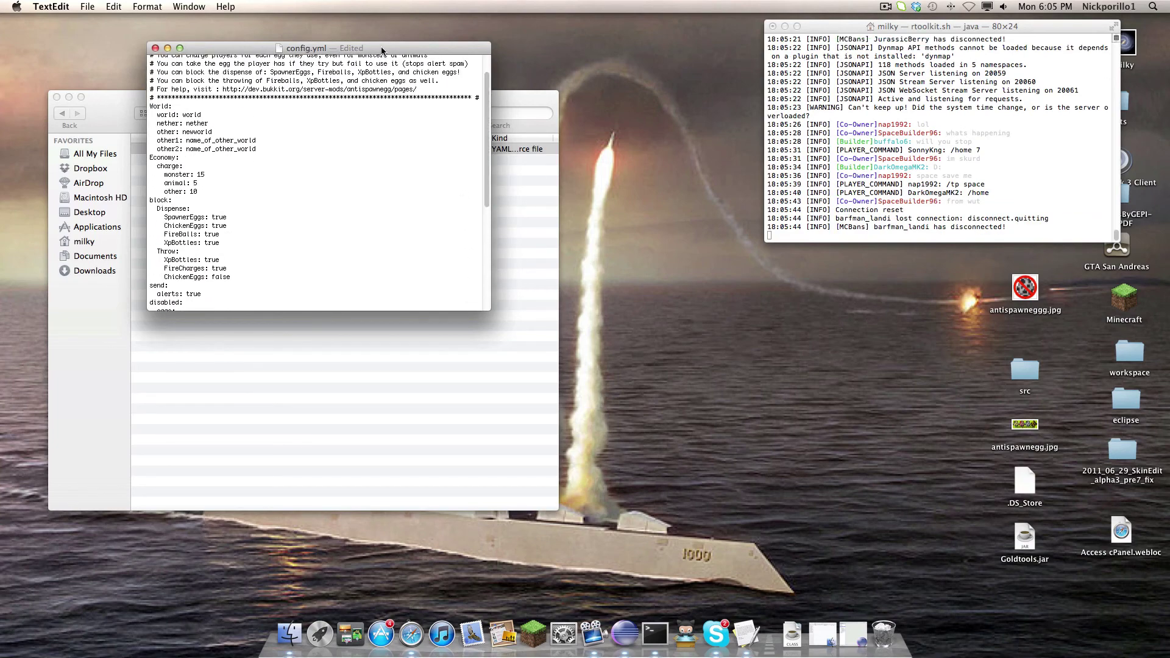
left_click_drag(382, 48, 582, 154)
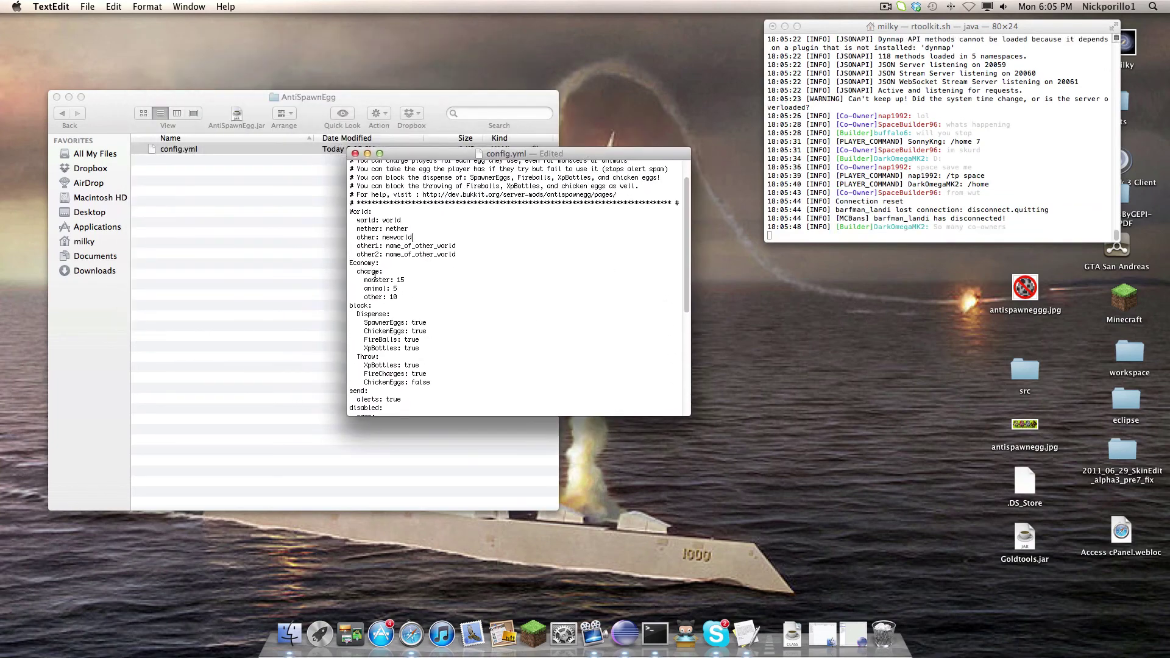
left_click_drag(404, 294, 315, 262)
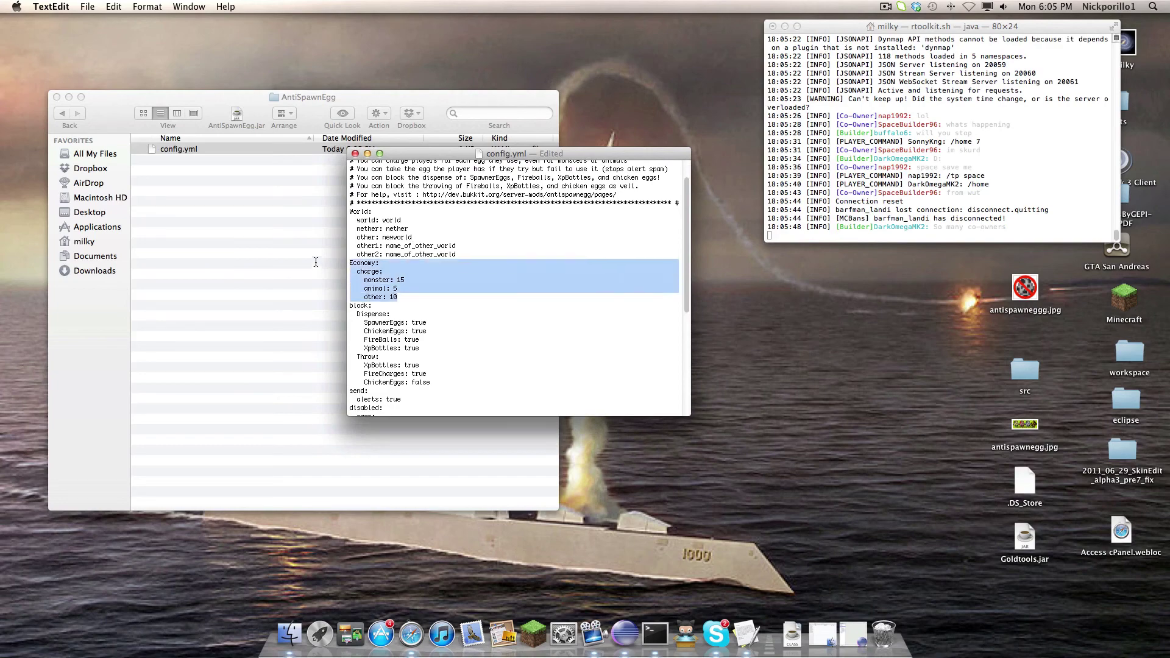
left_click(405, 290)
left_click_drag(405, 281, 333, 289)
left_click_drag(404, 281, 366, 282)
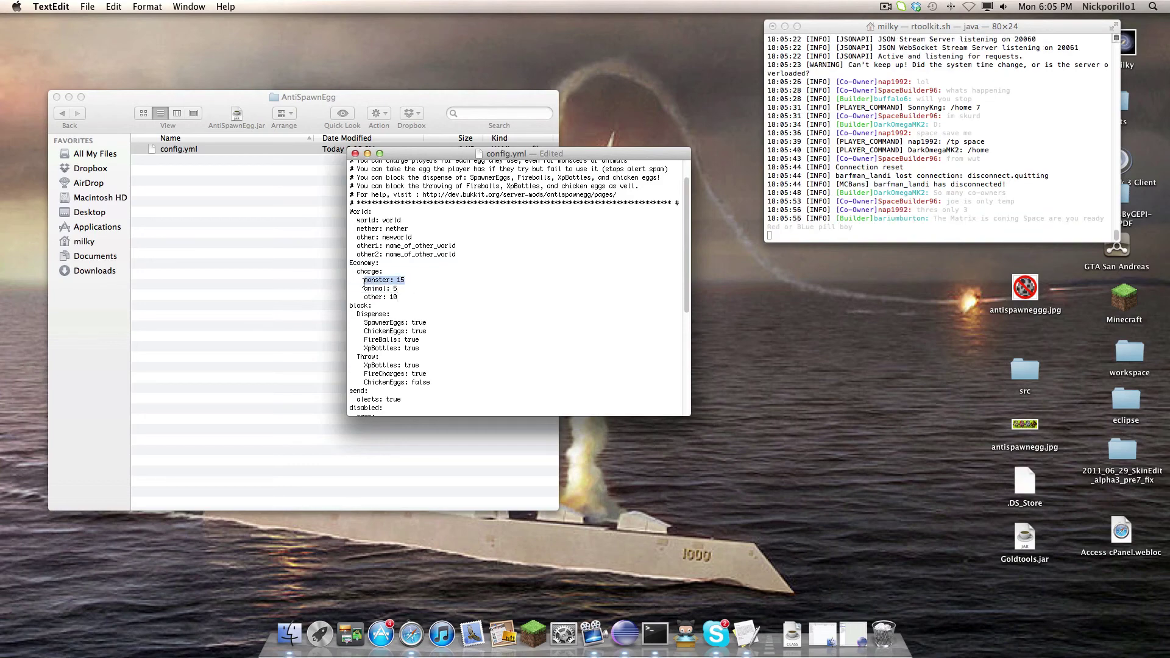
left_click(417, 282)
left_click_drag(398, 297, 369, 280)
left_click(396, 307)
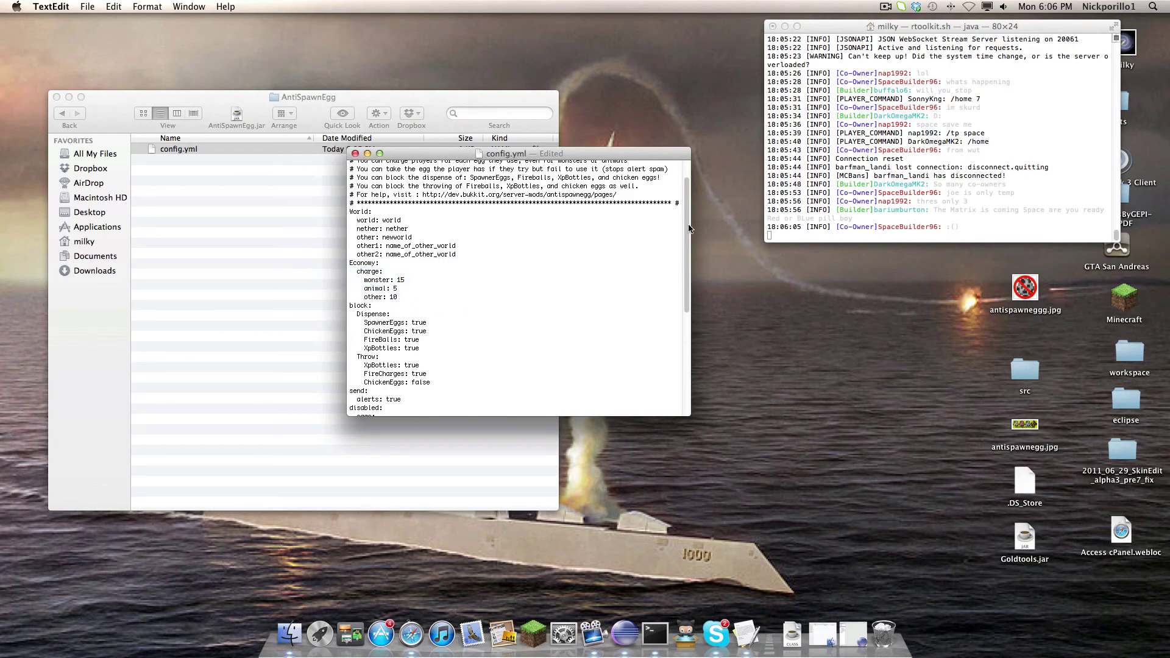
- Examine the settings for blocked dispensing and throwing, alerts, and the list of disabled eggs per mob
scroll(426, 274, "down", 3)
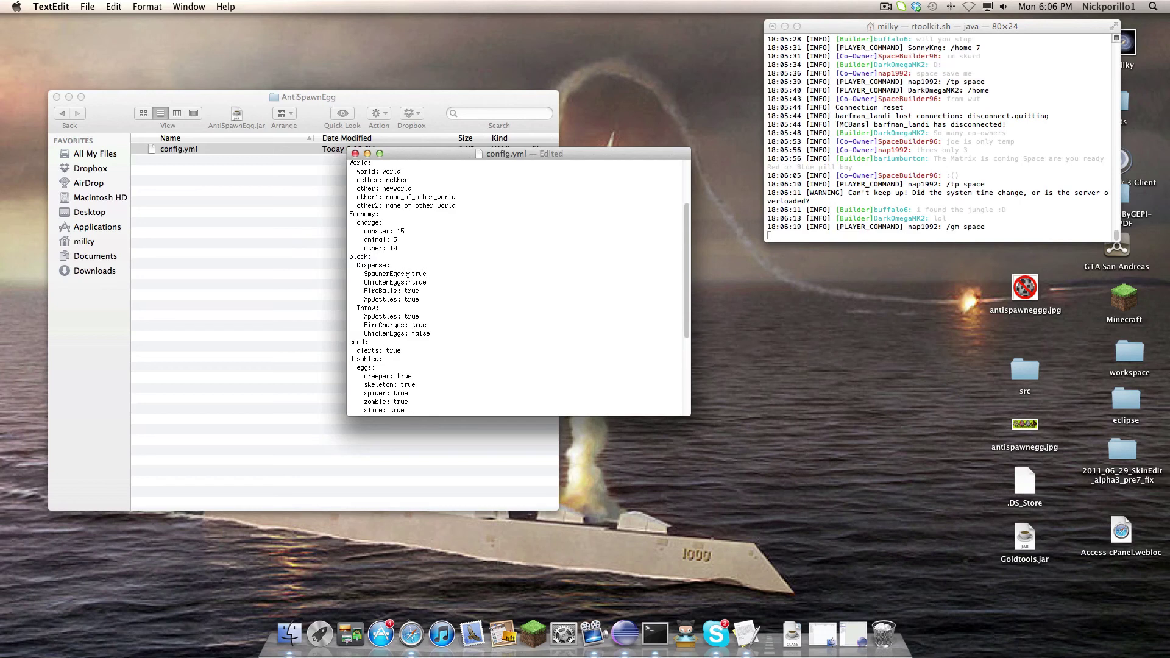
mouse_move(401, 157)
left_mouse_down()
mouse_move(433, 170)
mouse_move(275, 192)
mouse_move(405, 189)
mouse_move(414, 176)
left_mouse_up()
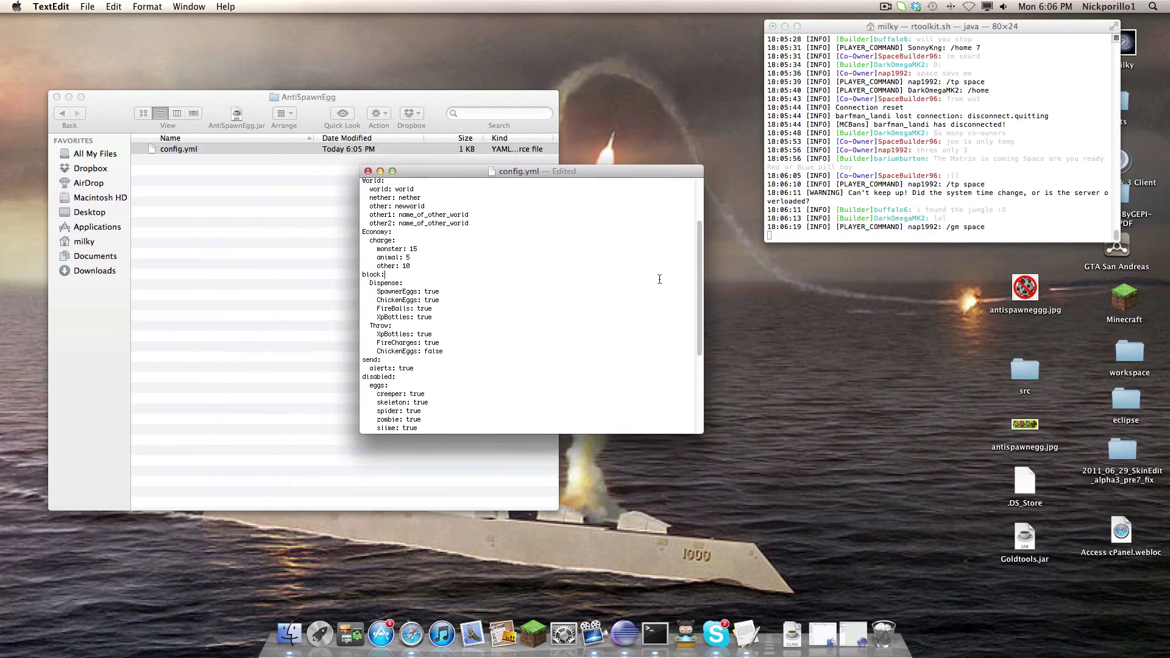
scroll(699, 274, "down", 1)
scroll(700, 274, "down", 3)
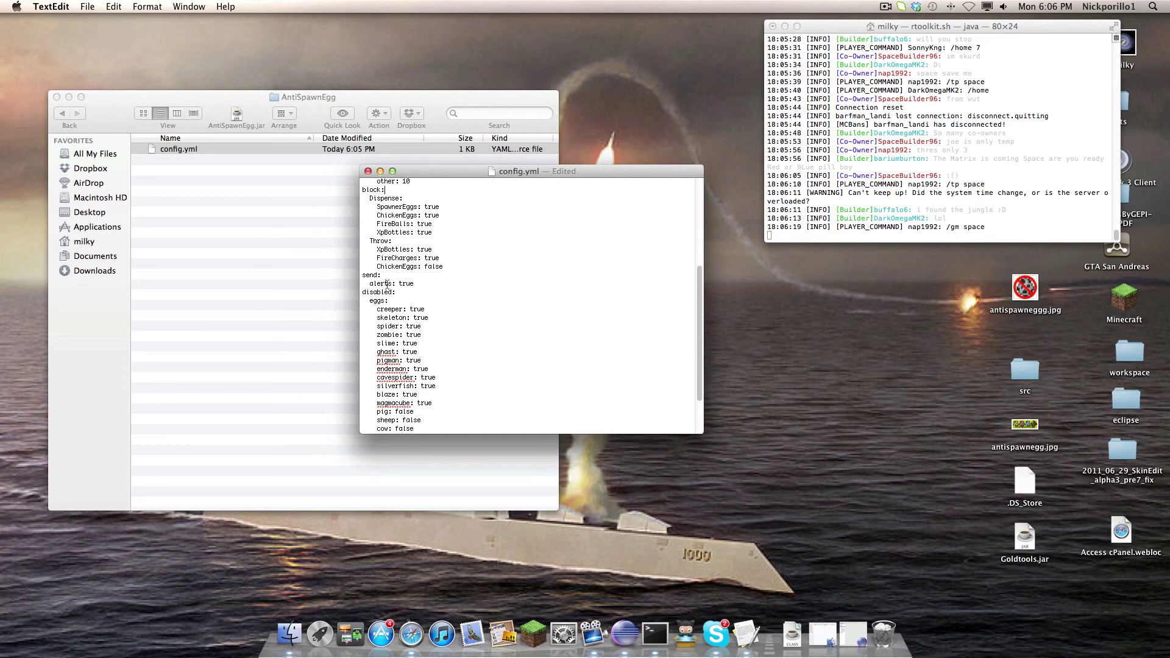
left_click_drag(415, 282, 395, 282)
left_click(396, 309)
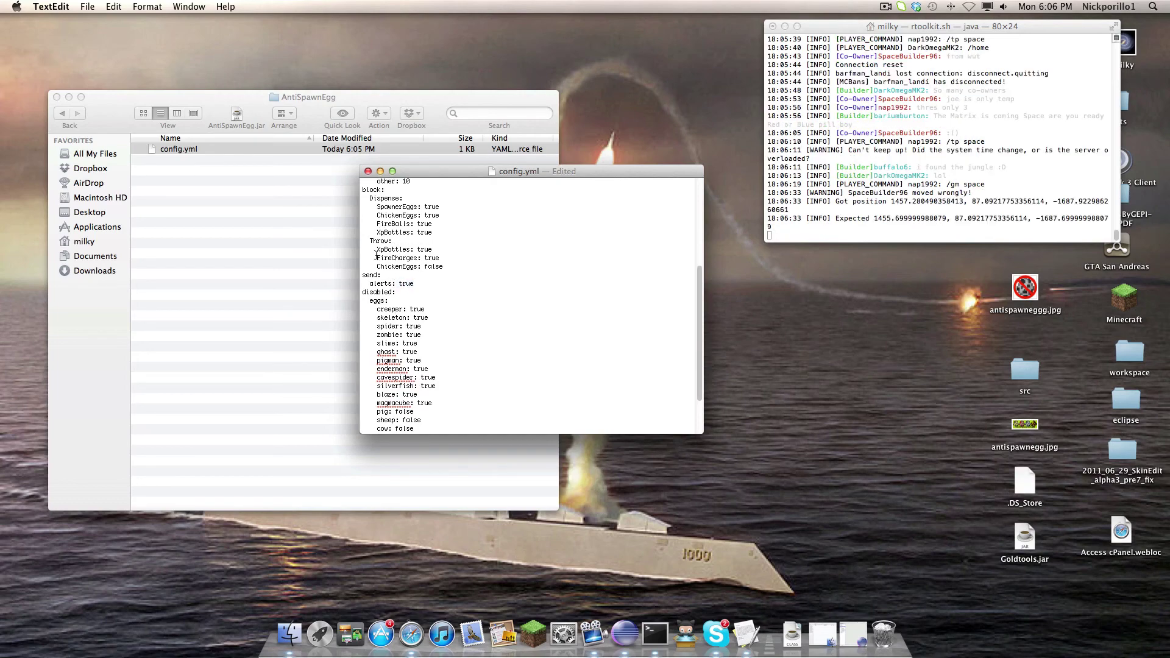
scroll(687, 275, "up", 5)
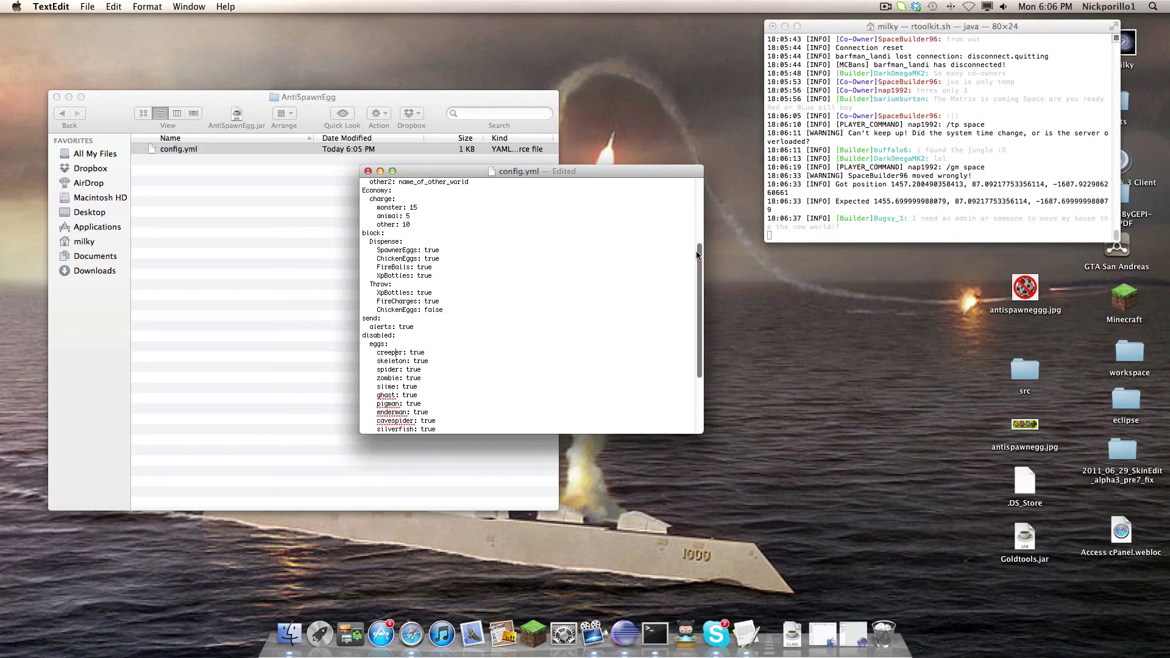
scroll(689, 232, "up", 3)
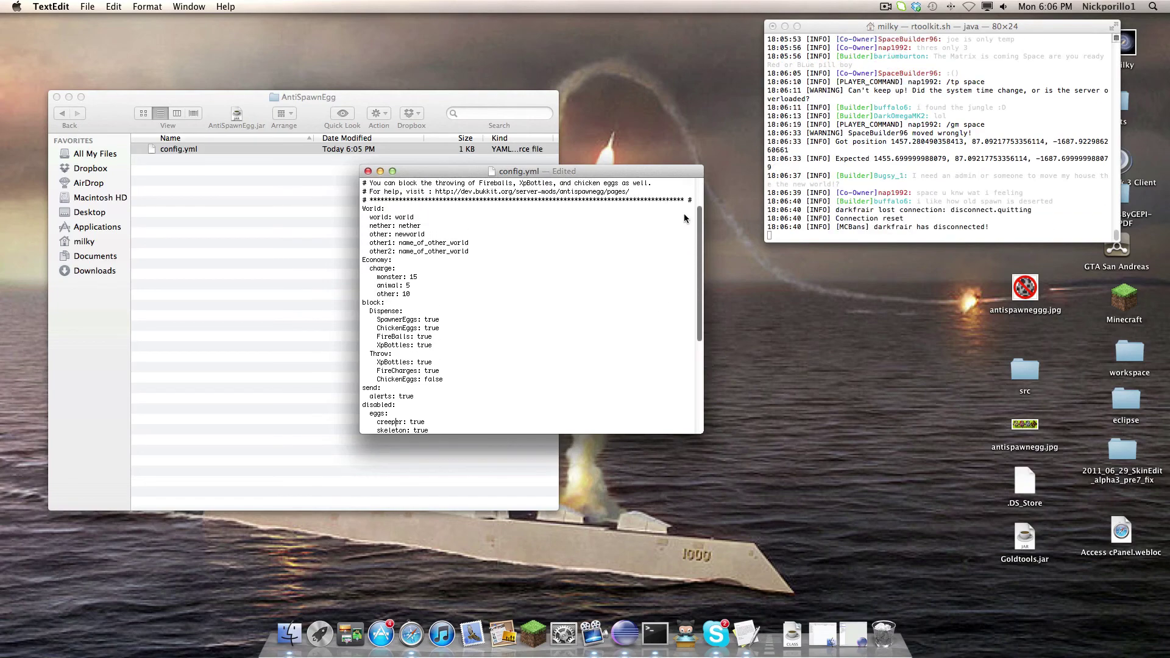
scroll(681, 243, "down", 5)
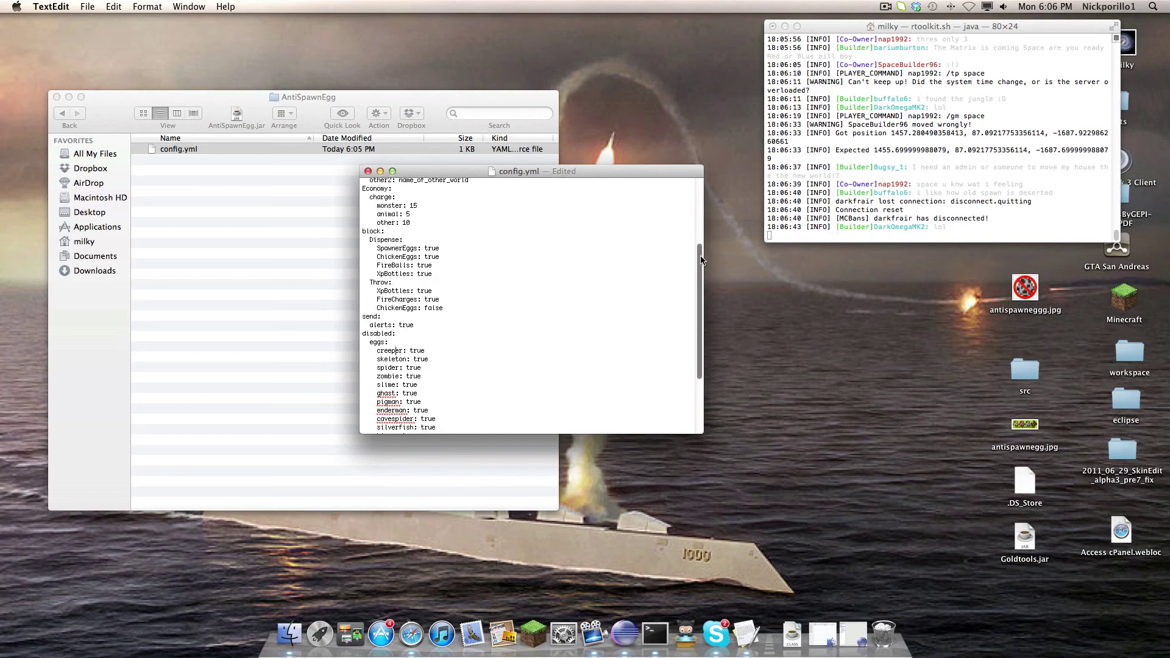
scroll(699, 258, "down", 5)
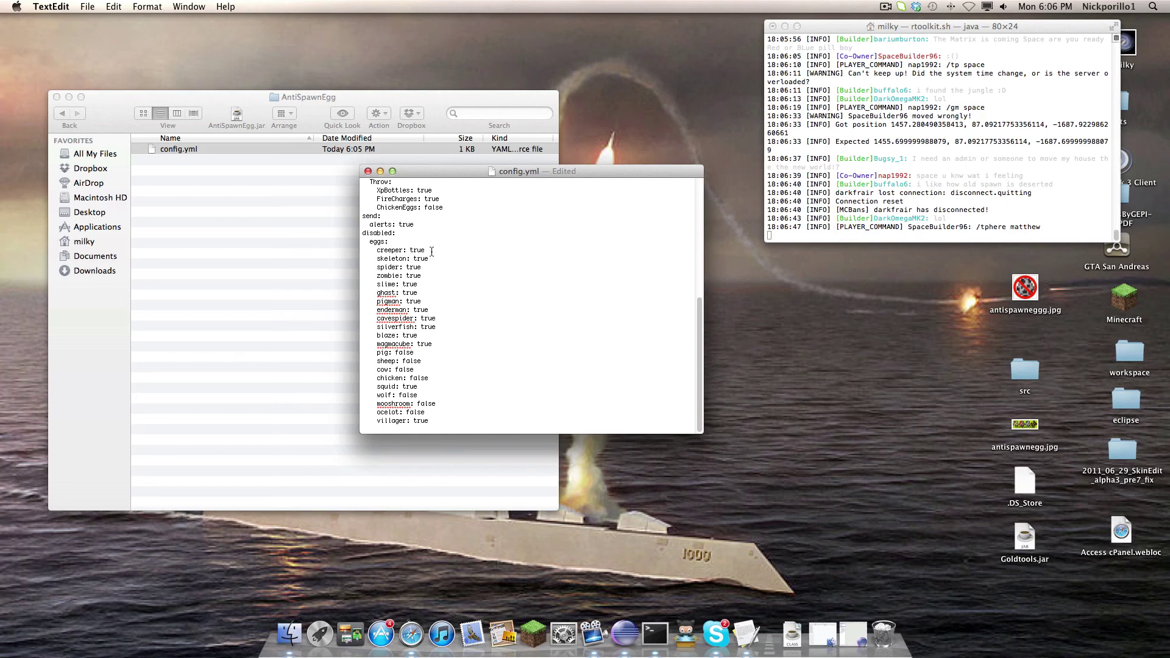
left_click_drag(432, 251, 376, 250)
left_click(444, 301)
- Close the AntiSpawnEgg configuration and open config.yml from the PermissionsBukkit plugin folder
left_click(369, 171)
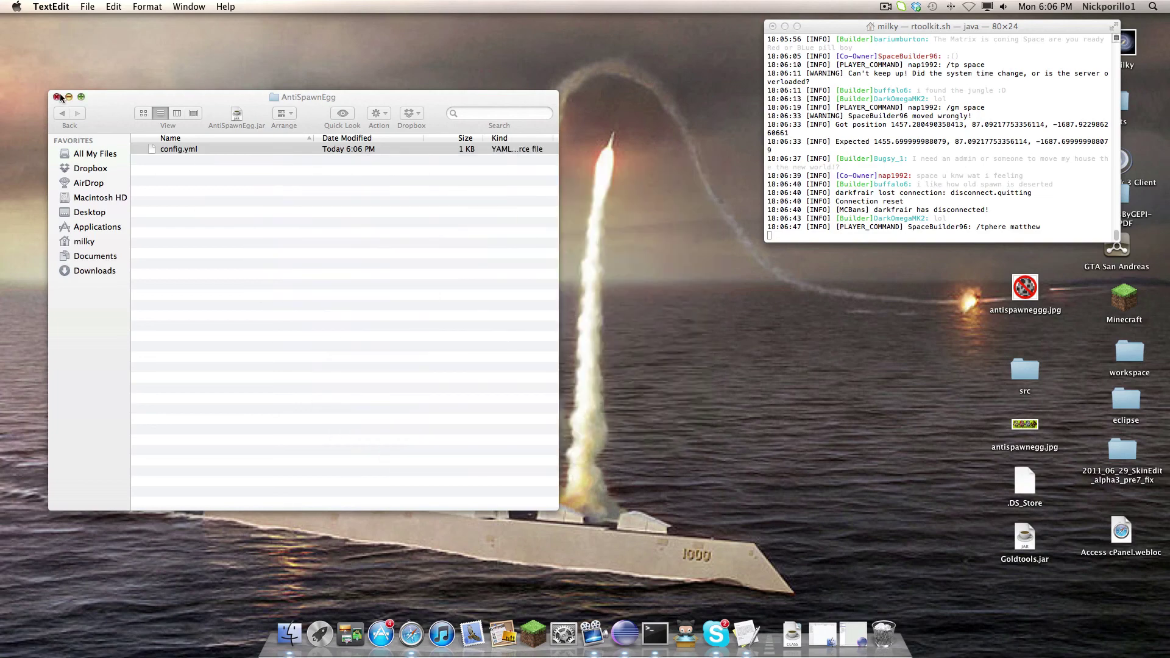
left_click(59, 112)
left_click(59, 112)
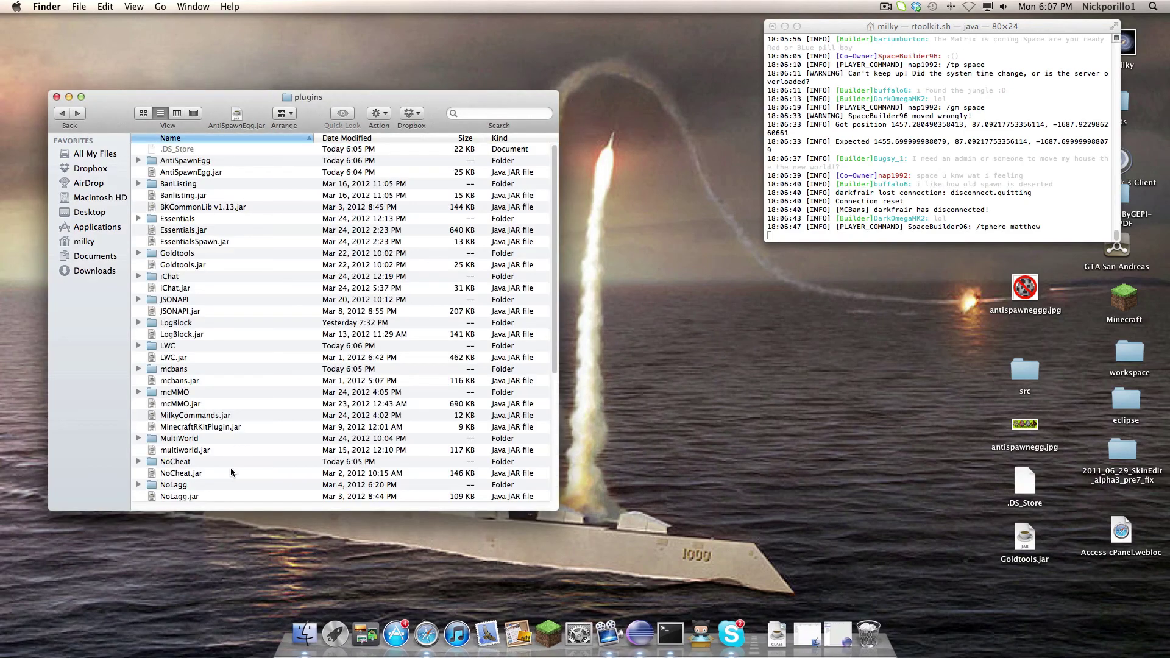
scroll(234, 399, "down", 5)
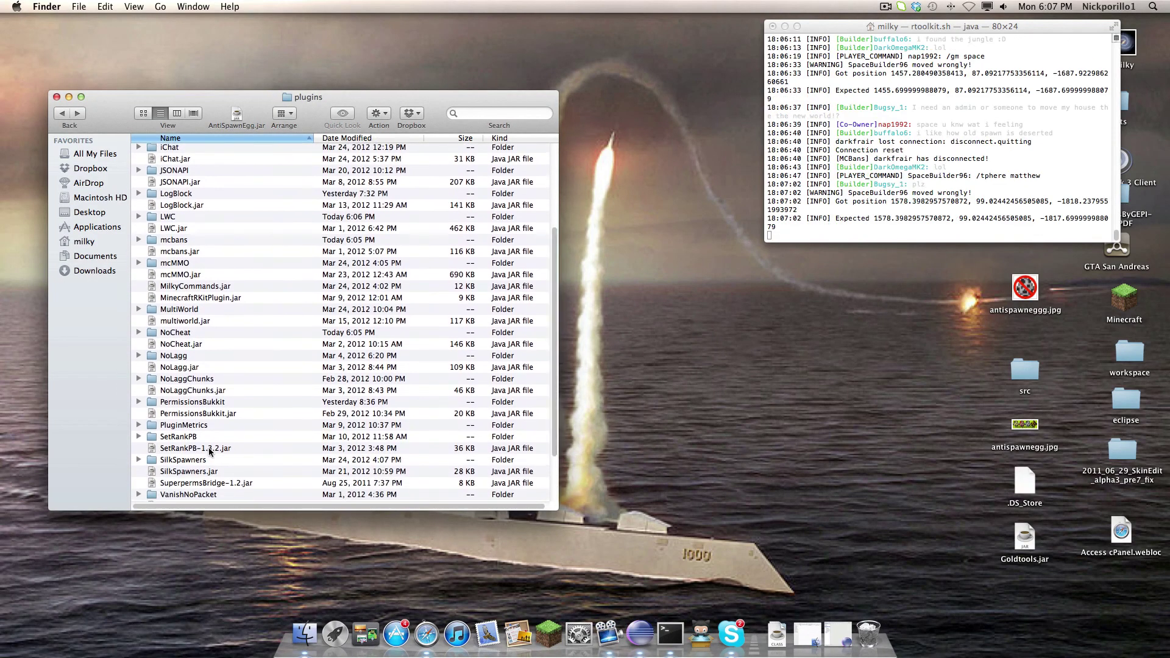
double_click(234, 400)
double_click(207, 162)
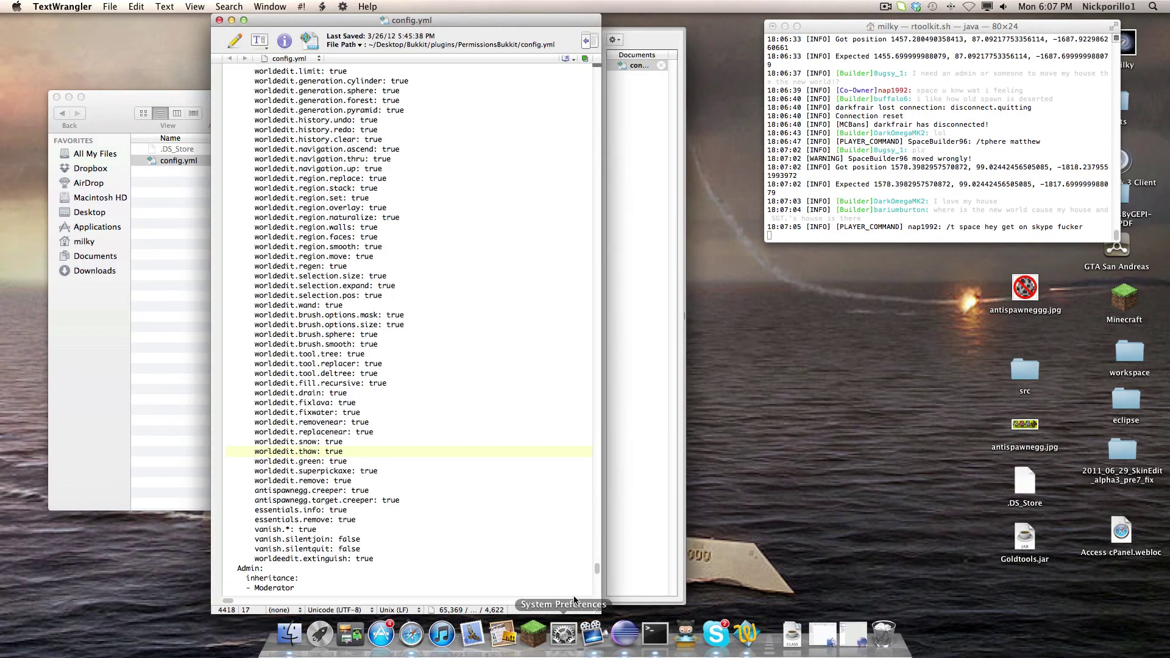
- Try adding the line antispawnegg.creeper: false below Milkyc.tnt in the Co-Owner permissions, and remove it again
left_click_drag(598, 565, 597, 562)
key("Return")
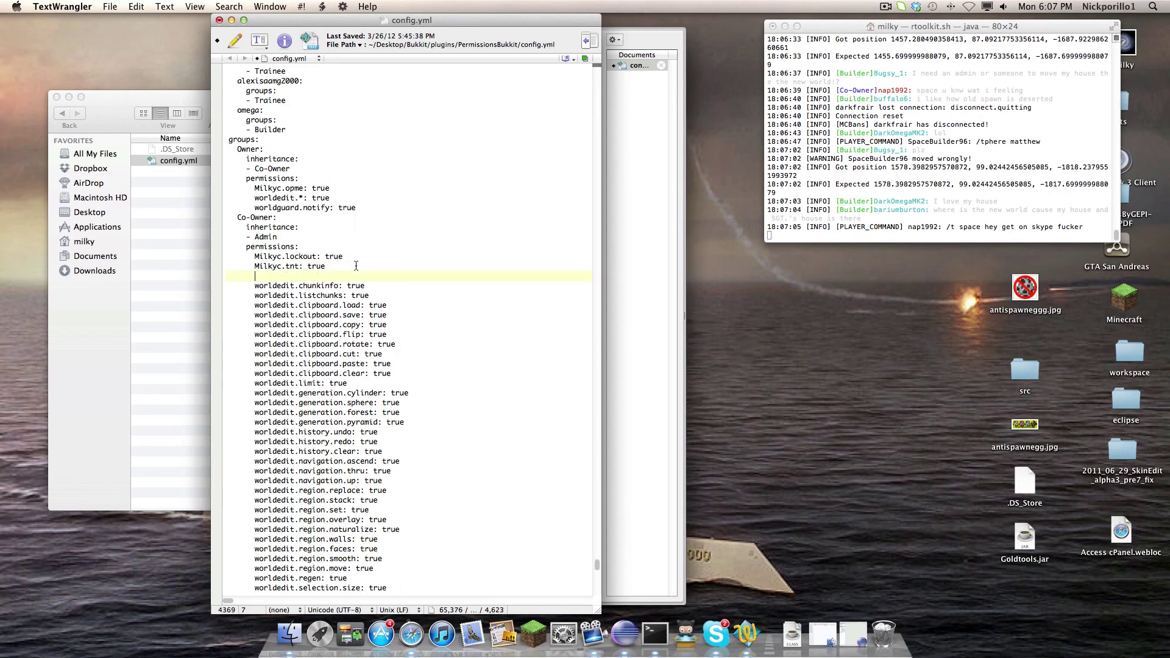
type("antispawnegg.creeper: false")
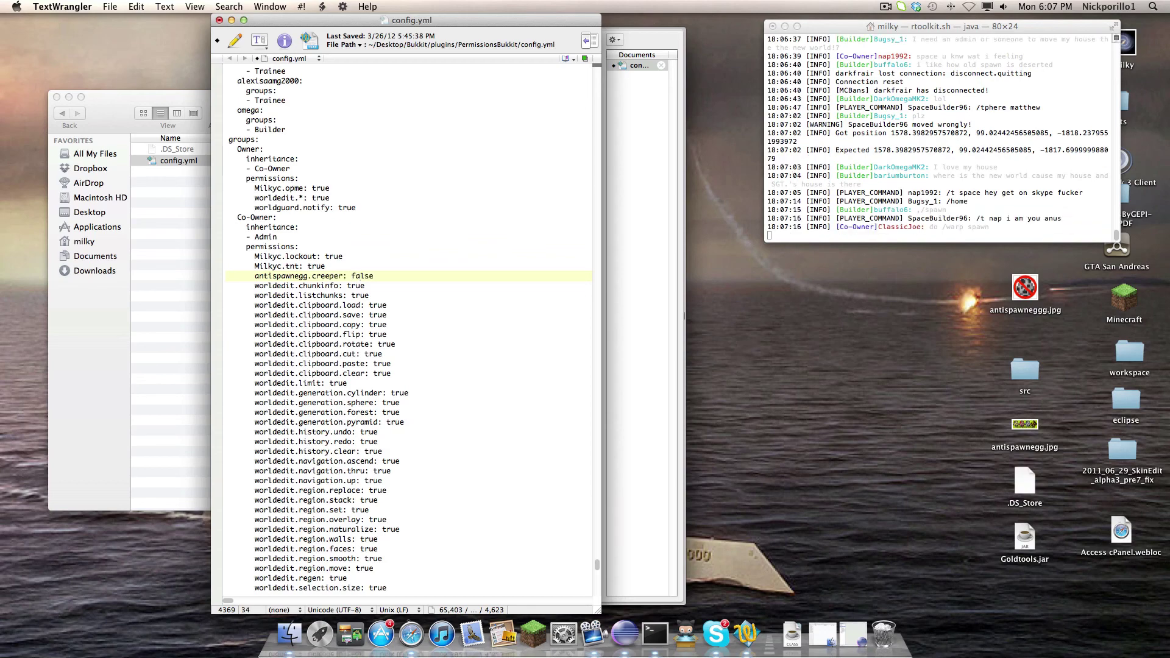
left_click(428, 382)
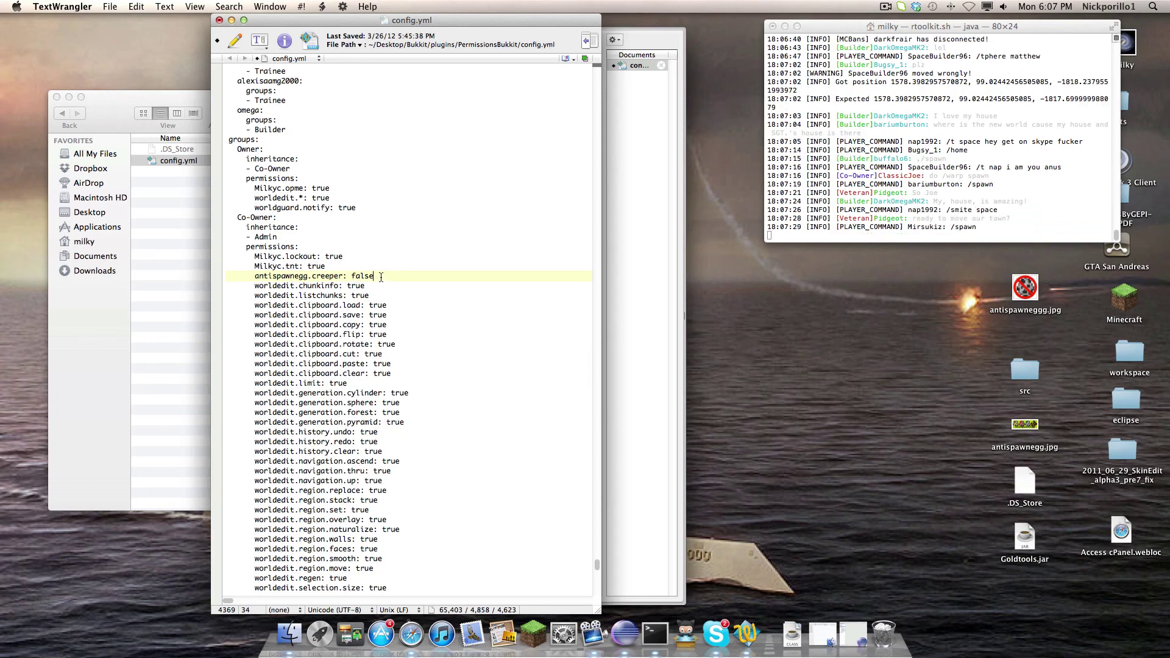
key("shift+Up")
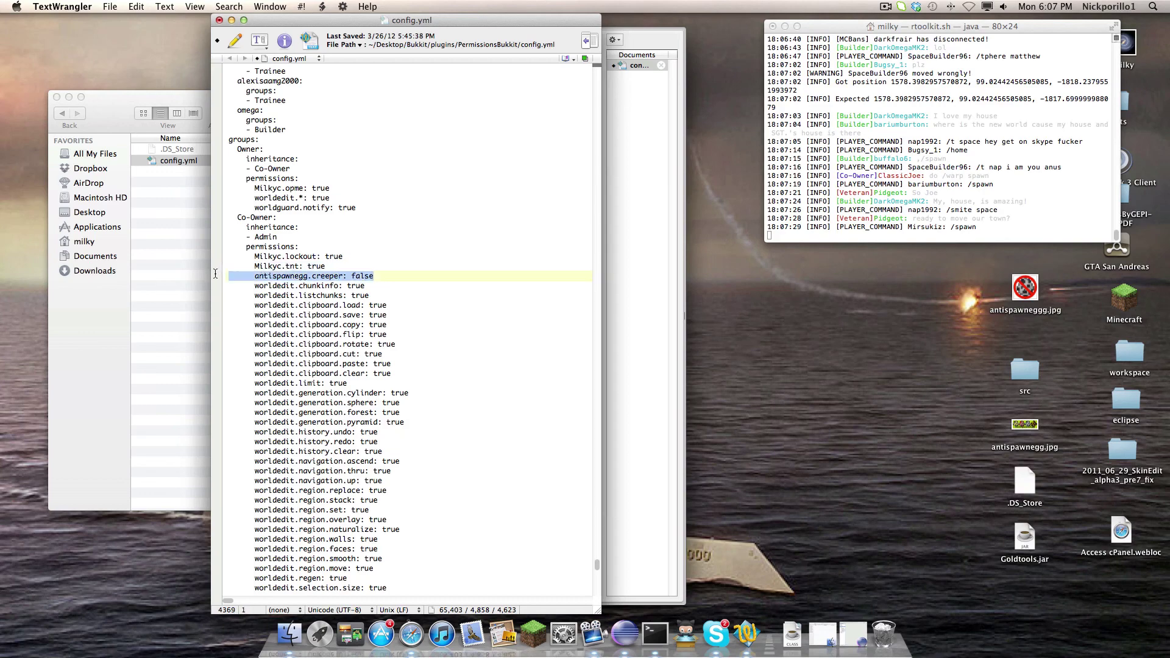
key("BackSpace")
- Close the permissions file without saving and close the plugins folder window
left_click(219, 20)
left_click(366, 58)
left_click(57, 113)
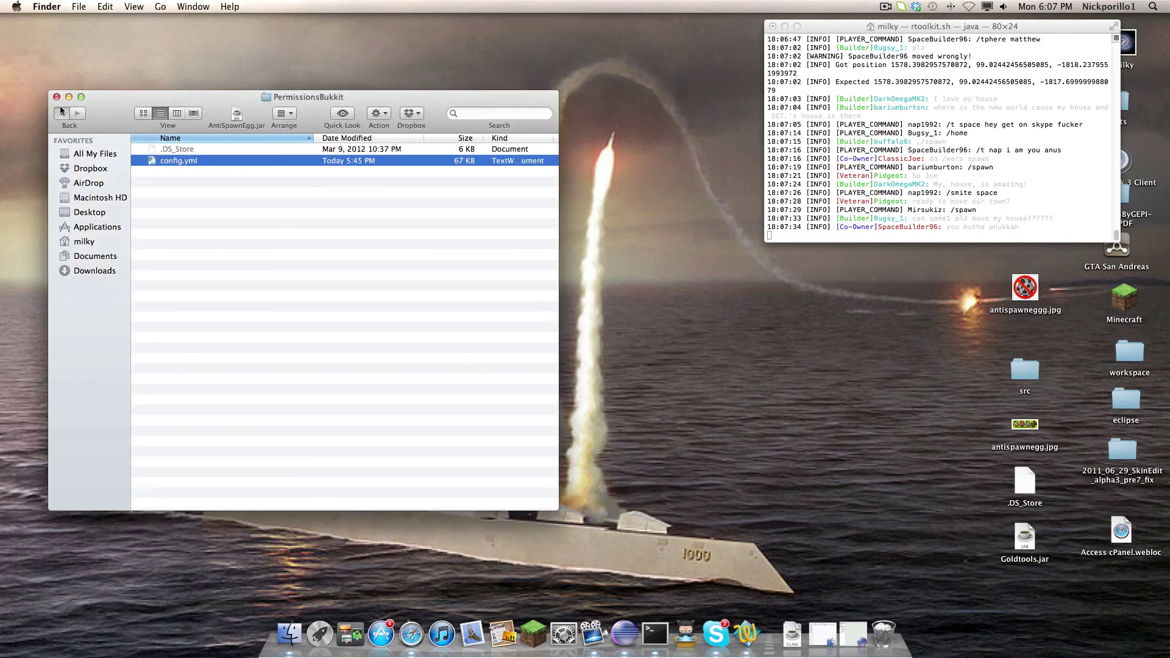
left_click(56, 113)
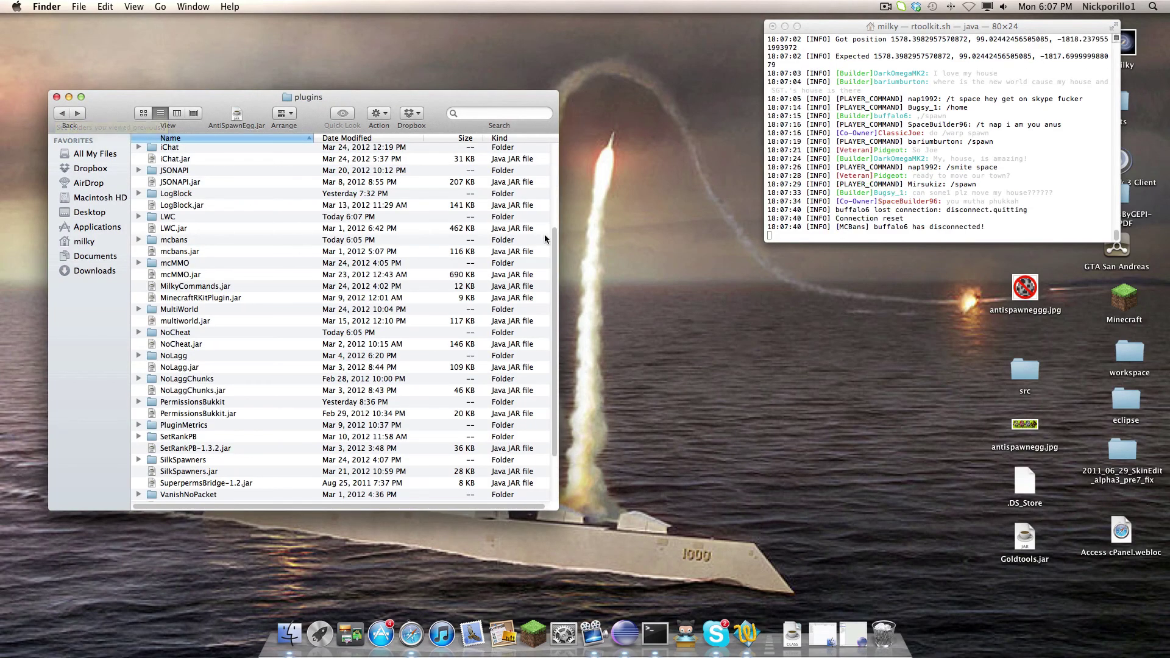
left_click_drag(554, 236, 540, 139)
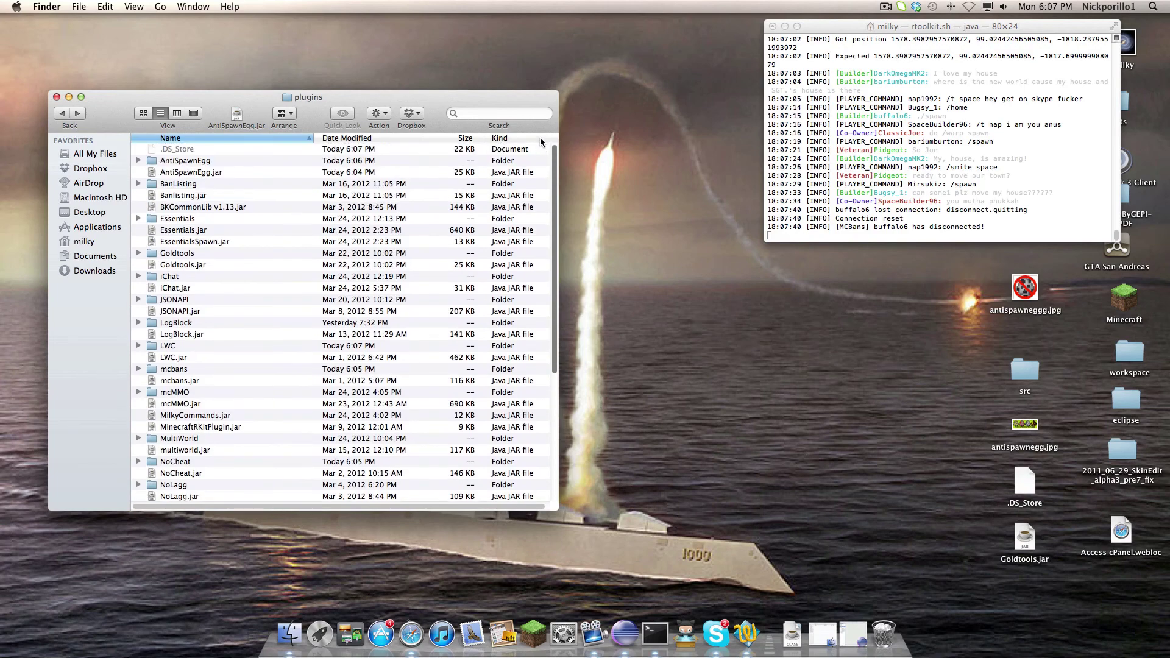
left_click(56, 97)
- Launch Minecraft, log in with the account username entered and the saved password, and enlarge the game window
left_click(529, 634)
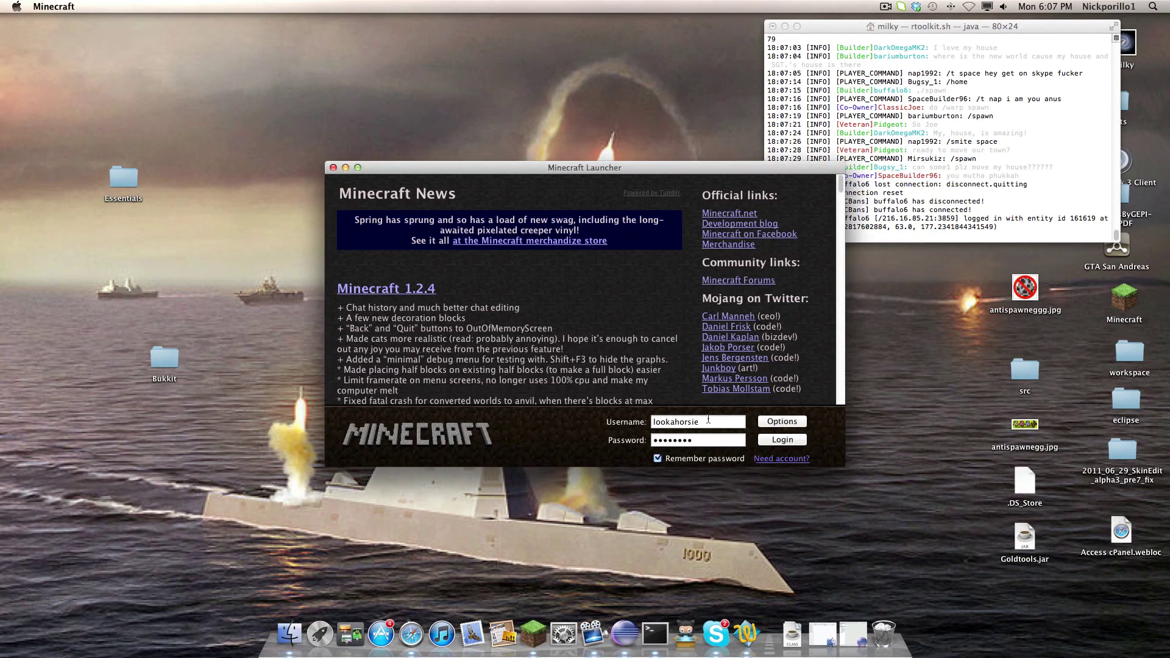
left_click(712, 423)
double_click(712, 422)
type("milkywayz")
key("Return")
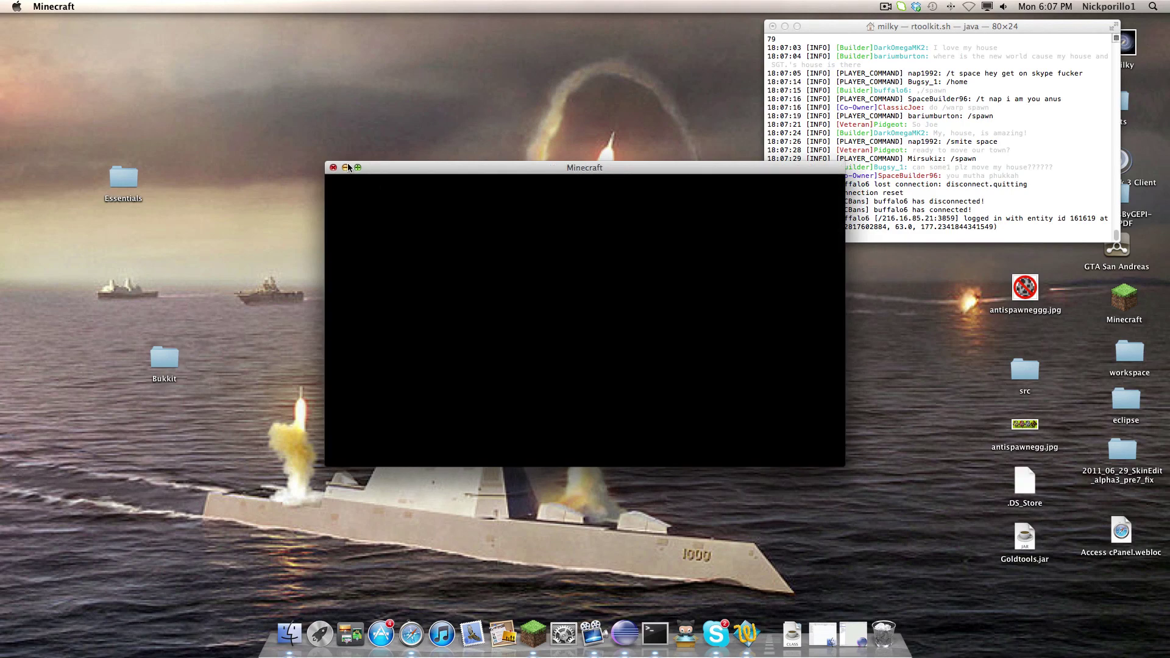
left_click(358, 168)
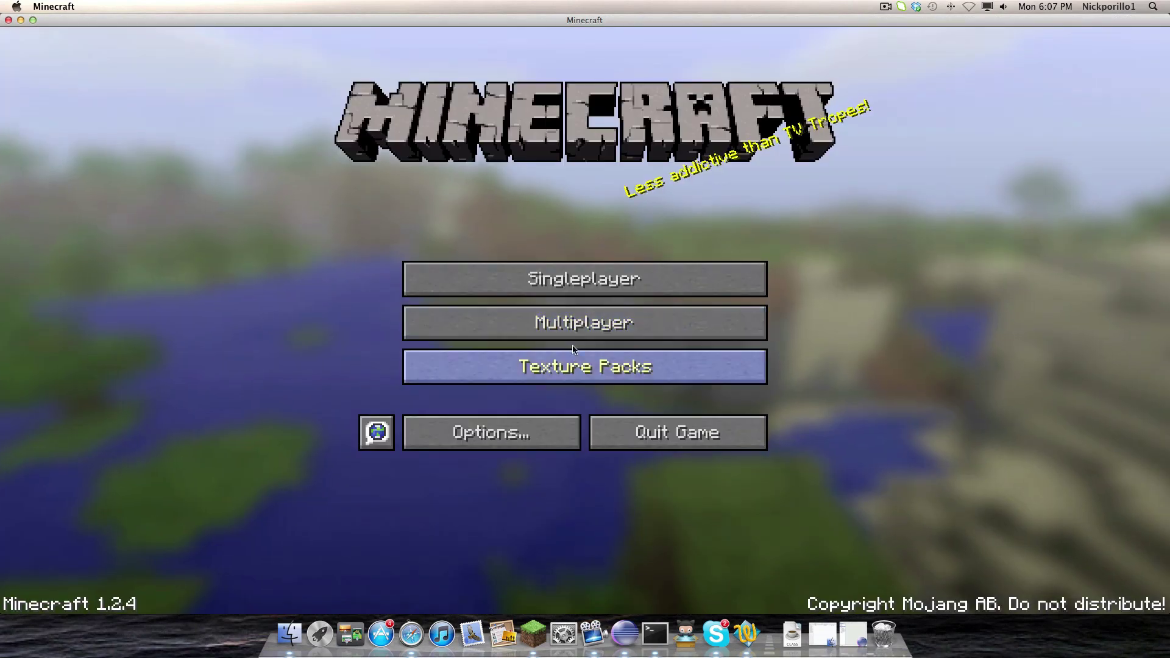
- Join the MilkyCraft multiplayer server and move from the treetops down to the grassy clearing beside the lake
left_click(585, 319)
left_click(406, 542)
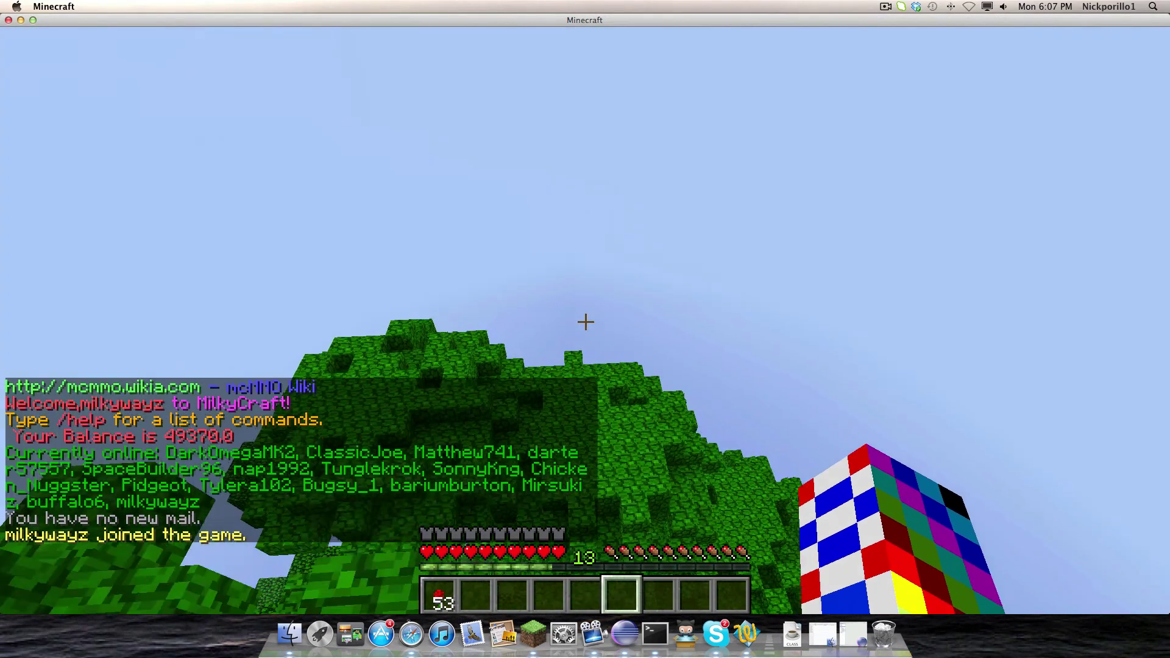
key("w")
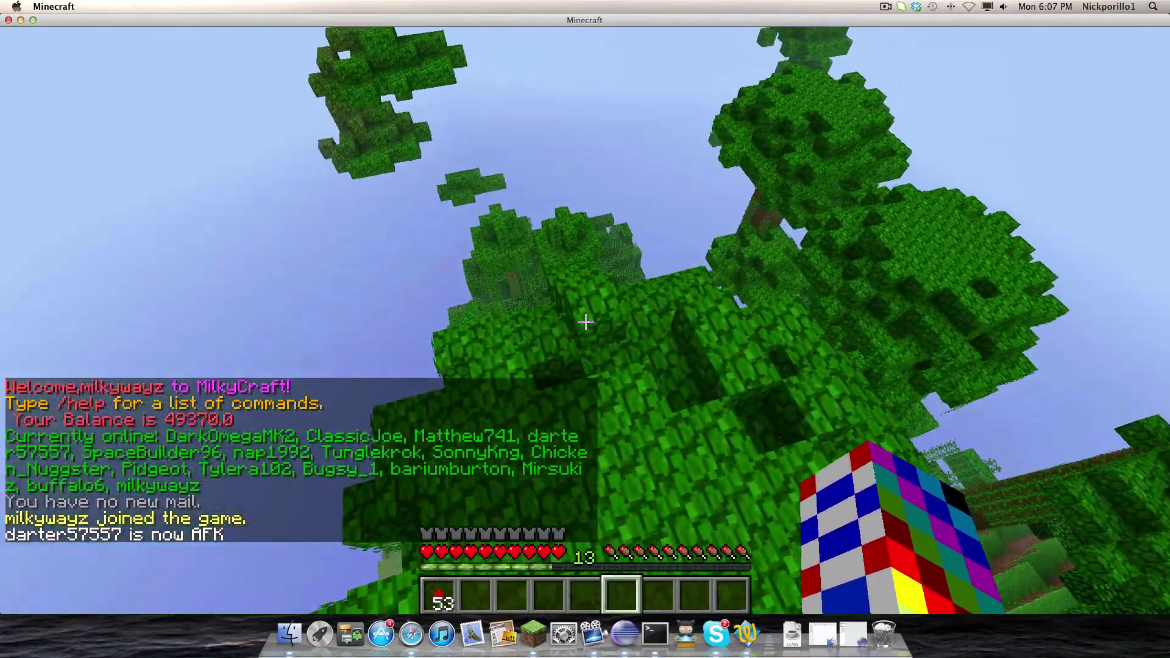
key("w")
key("f")
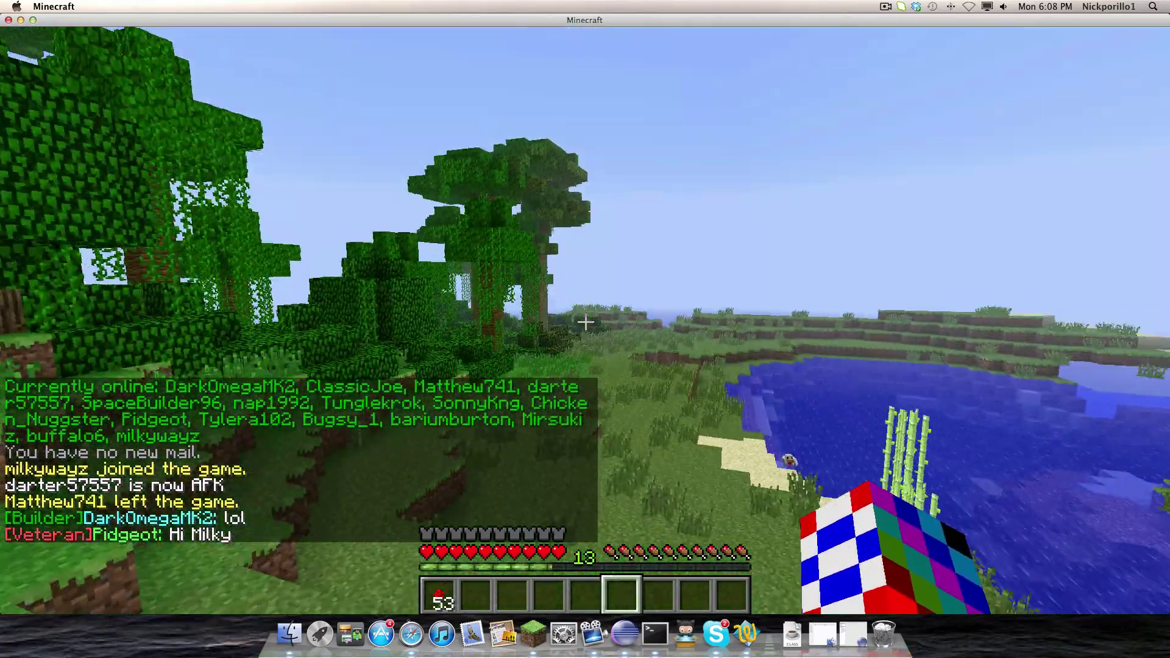
- Give the player 64 bottles o' enchanting, 64 fireballs, 64 monster eggs and 16 eggs from the item list
key("e")
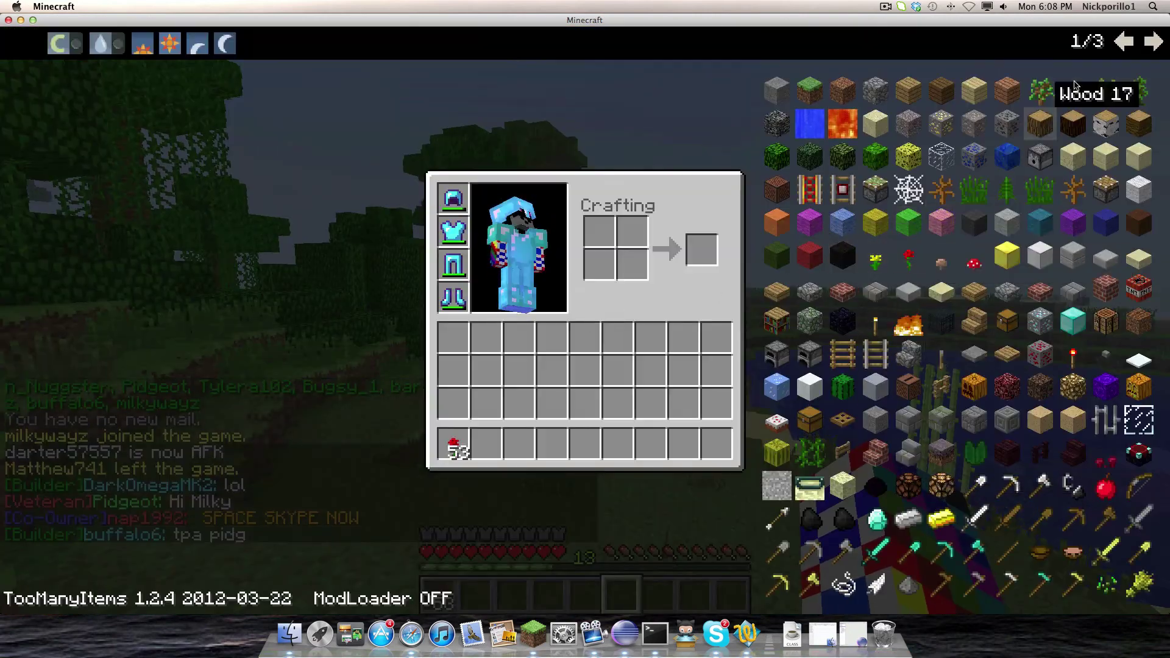
left_click(1153, 41)
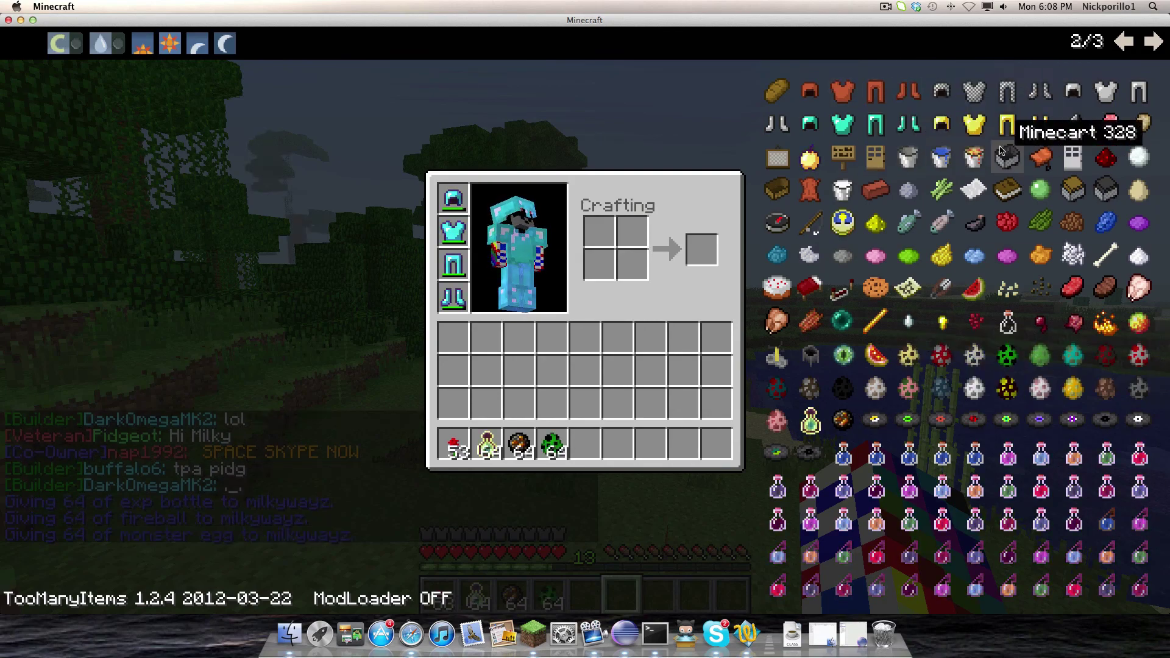
left_click(1139, 191)
key("e")
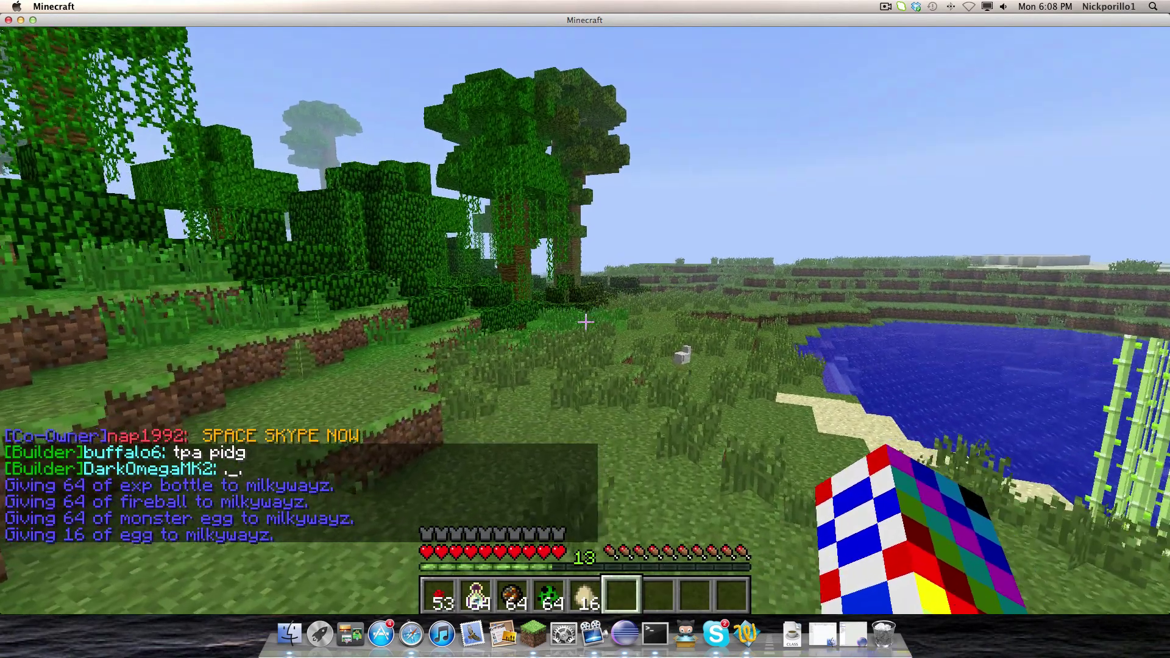
- Throw one bottle o' enchanting onto the grass and walk on through the clearing
key("2")
right_click(585, 321)
key("s")
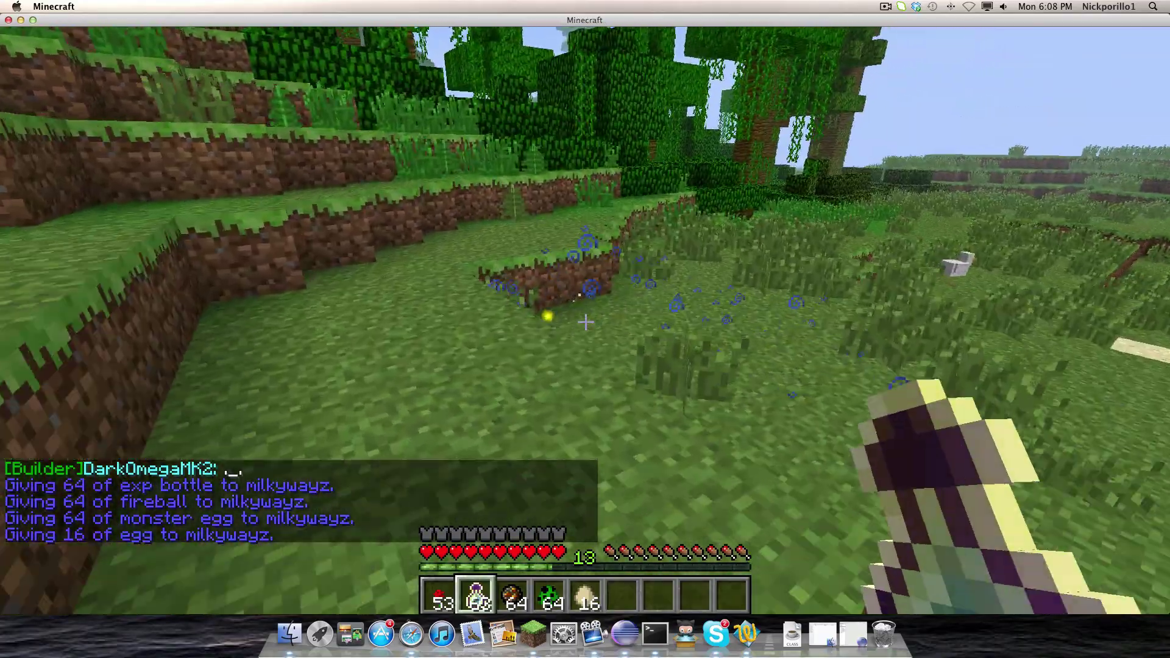
key("w")
key("d")
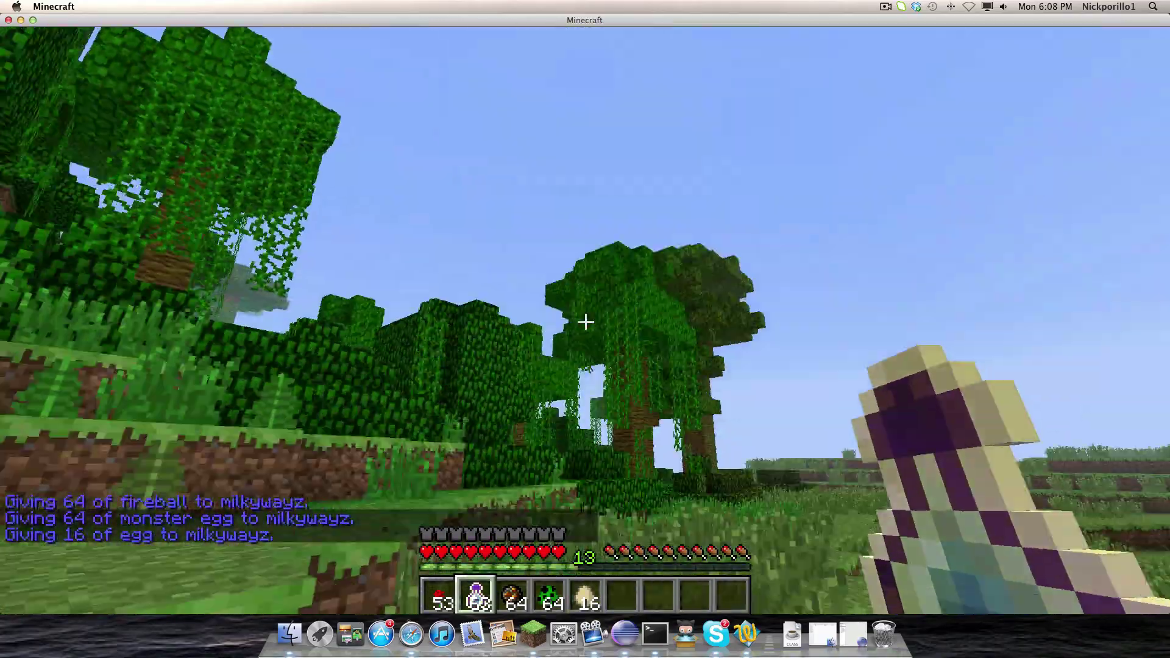
key("w")
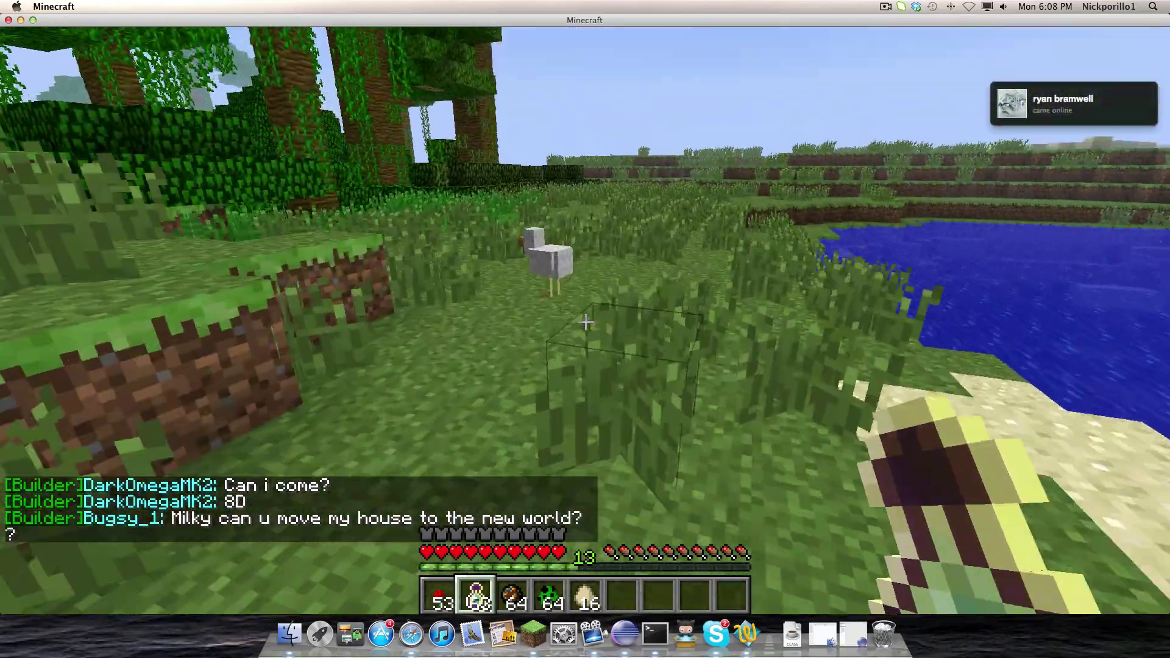
key("w")
key("space")
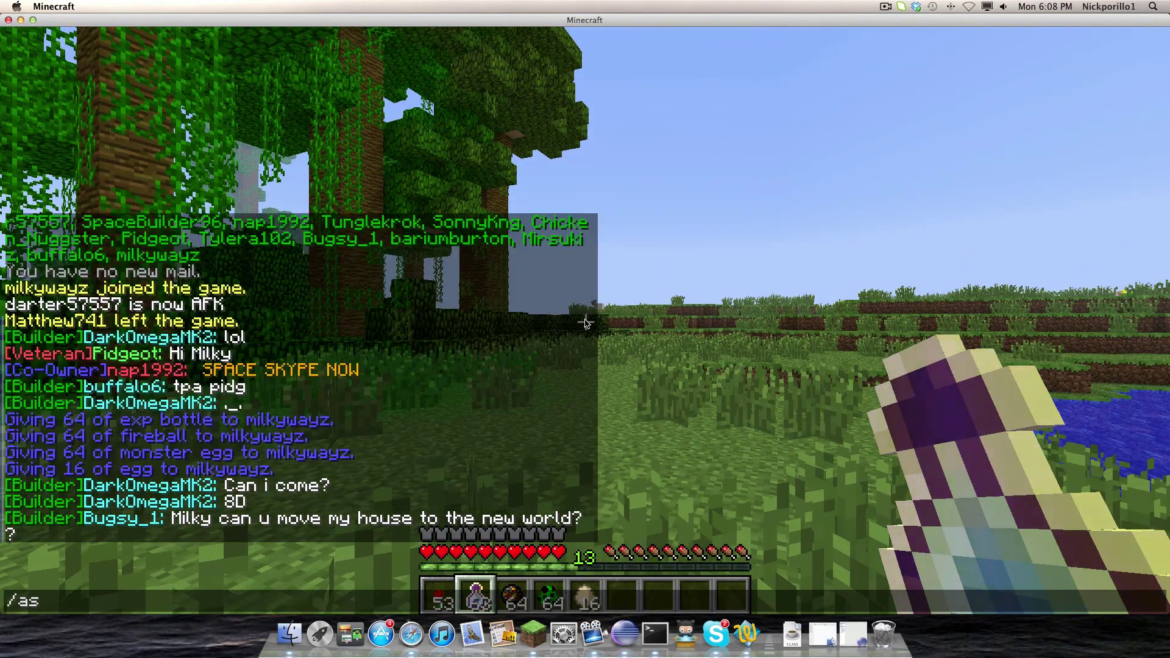
- Run the /ase purge command on the player's own username and check the inventory for the purged items
type("e")
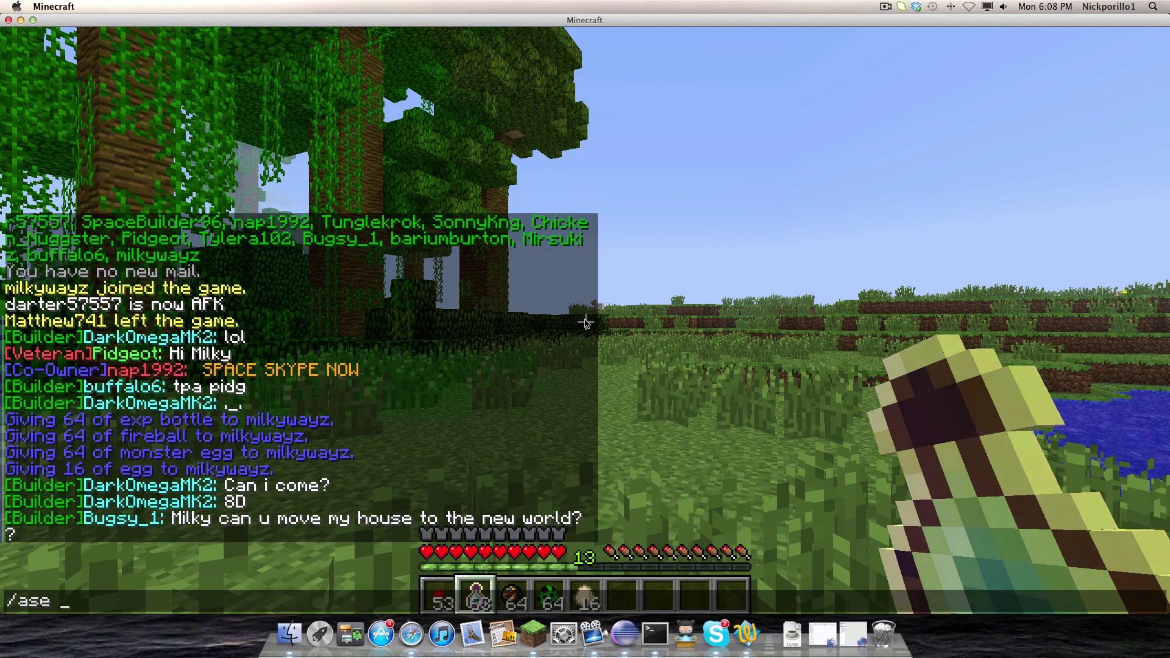
type(" purge milkywayz")
key("Return")
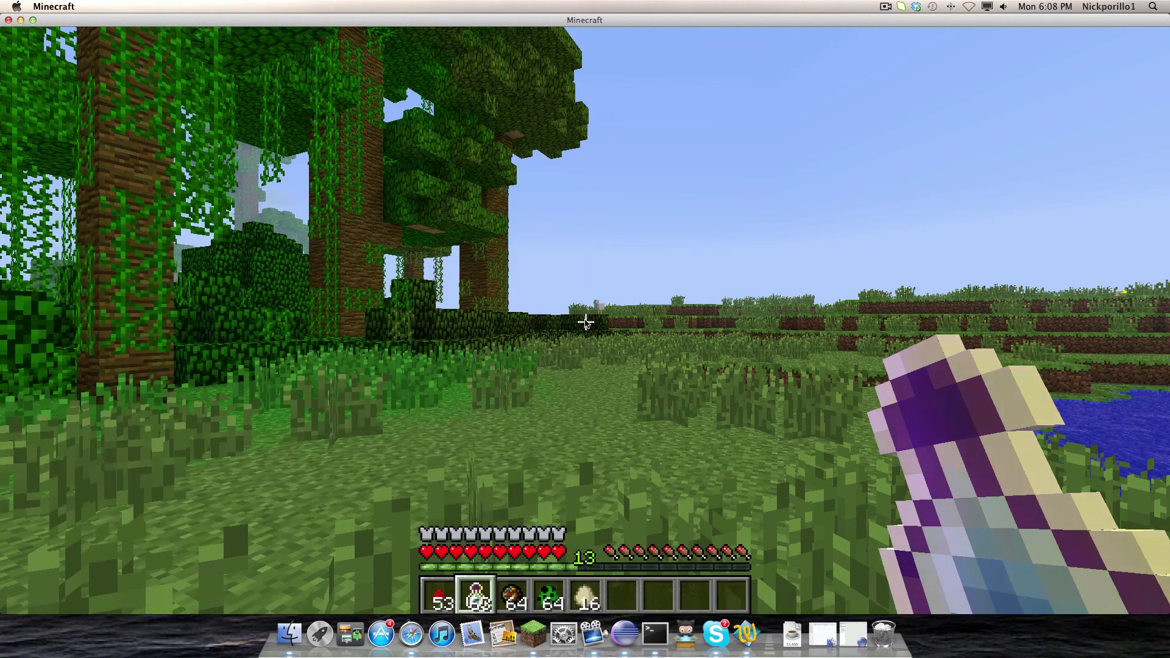
key("e")
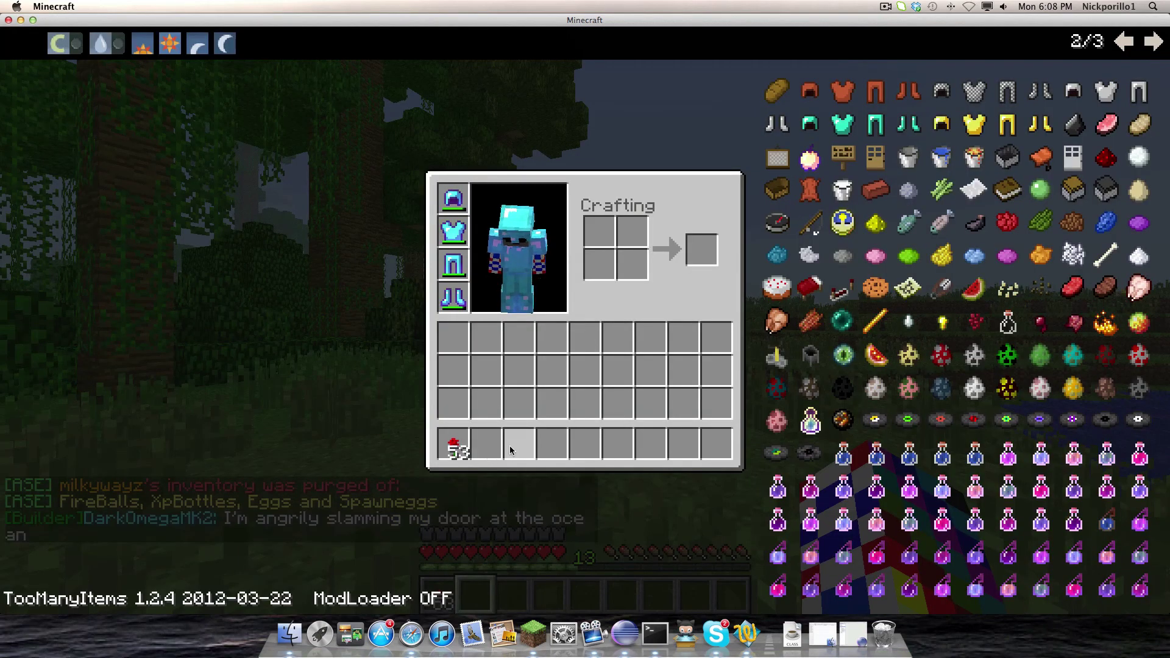
- Answer the player who asked for a house move in the chat with "Sure" and their nickname
type("e")
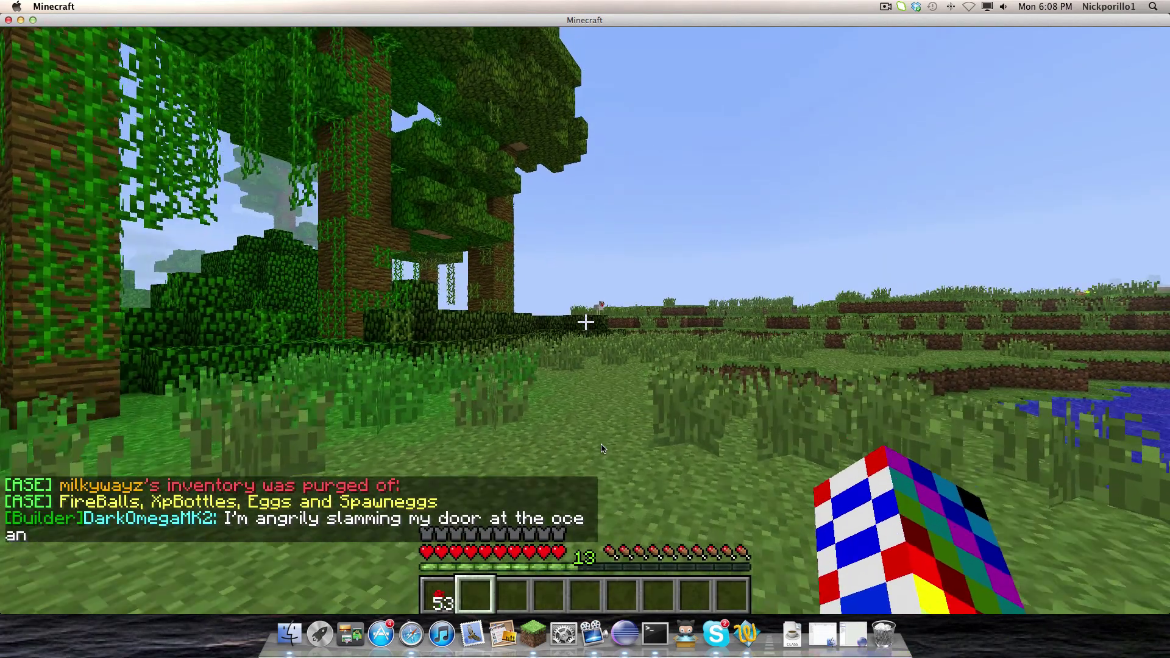
type("tSure bus")
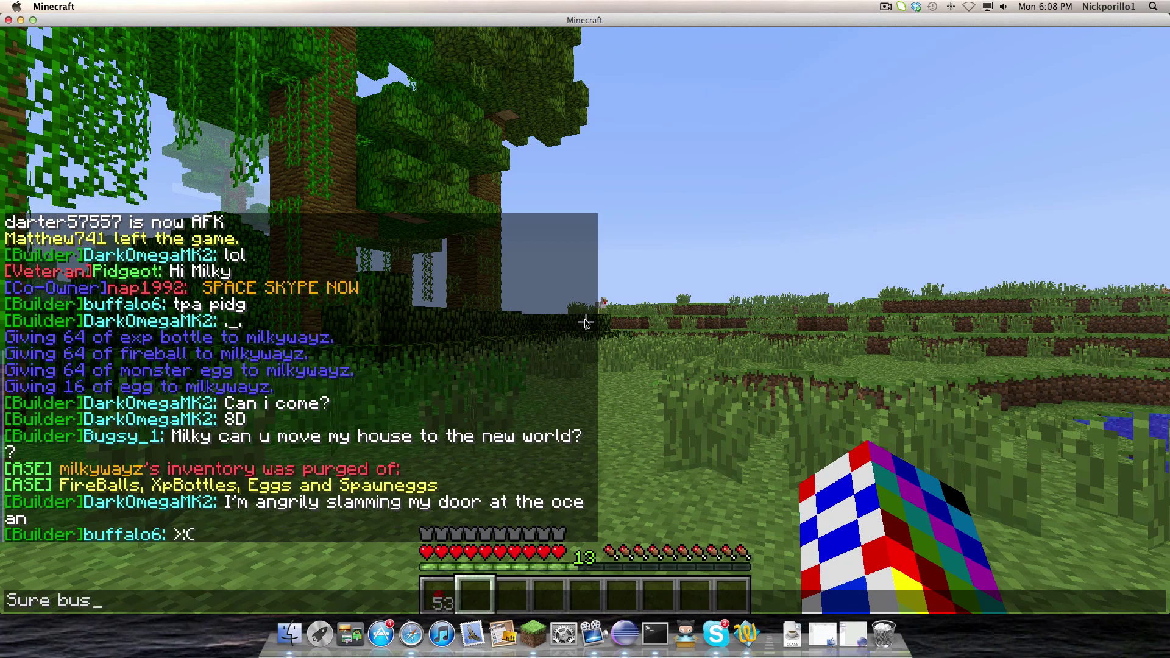
type("bugsy")
key("Return")
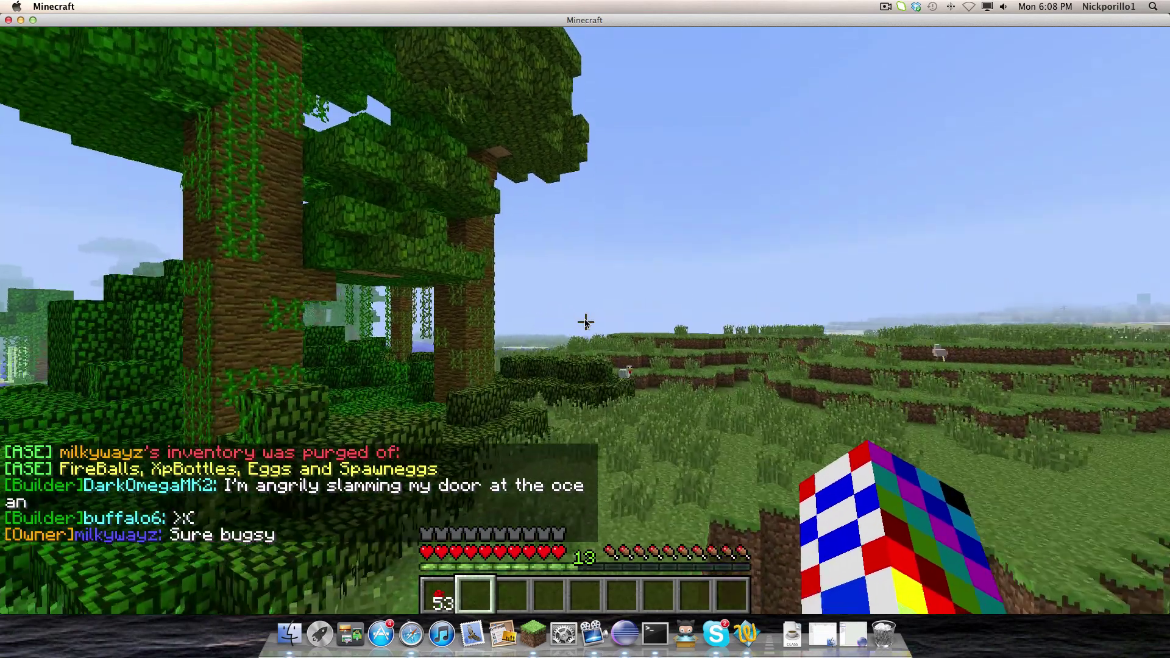
- Give the player one dispenser, one lever and 64 bottles o' enchanting from the item list
key("e")
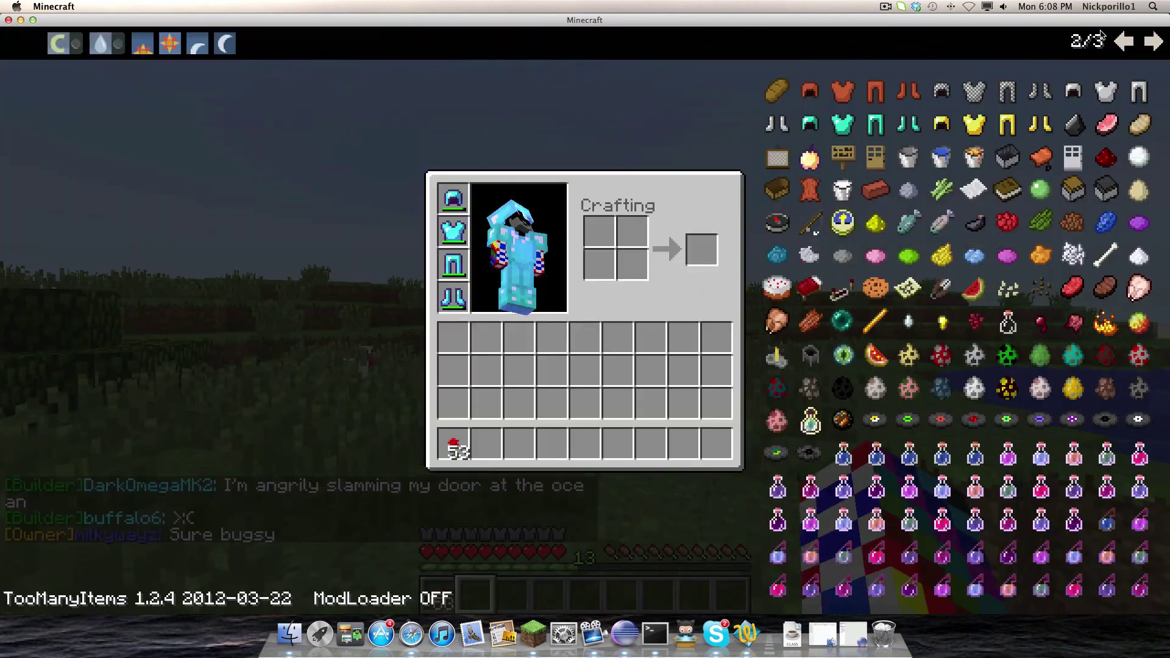
left_click(1120, 42)
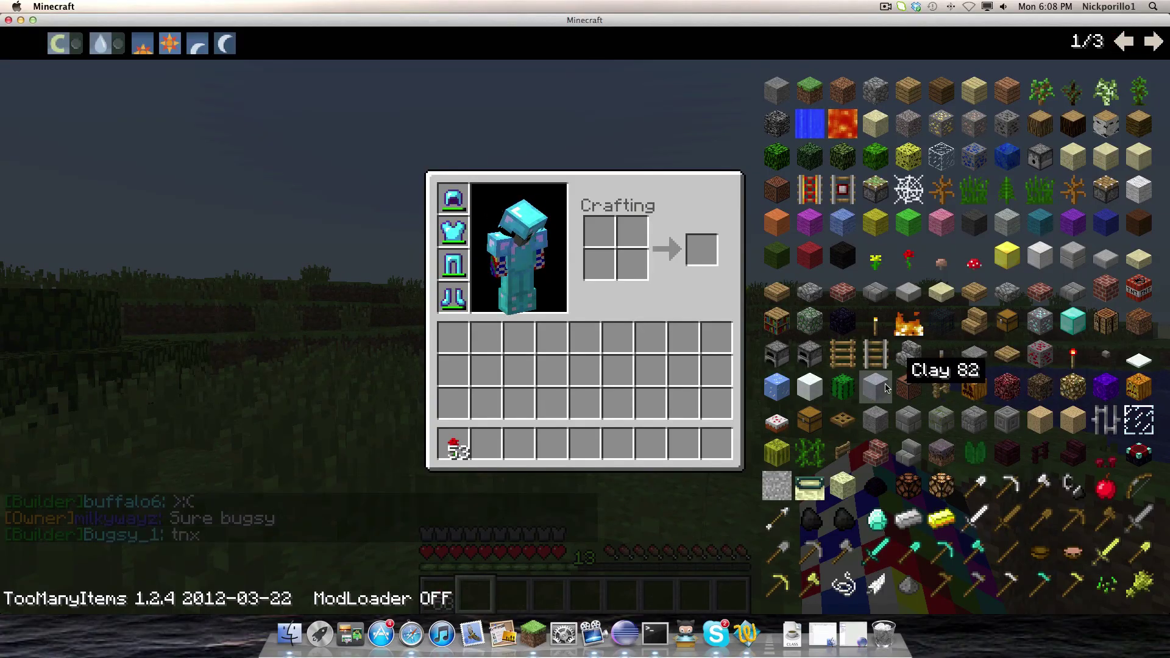
key("e")
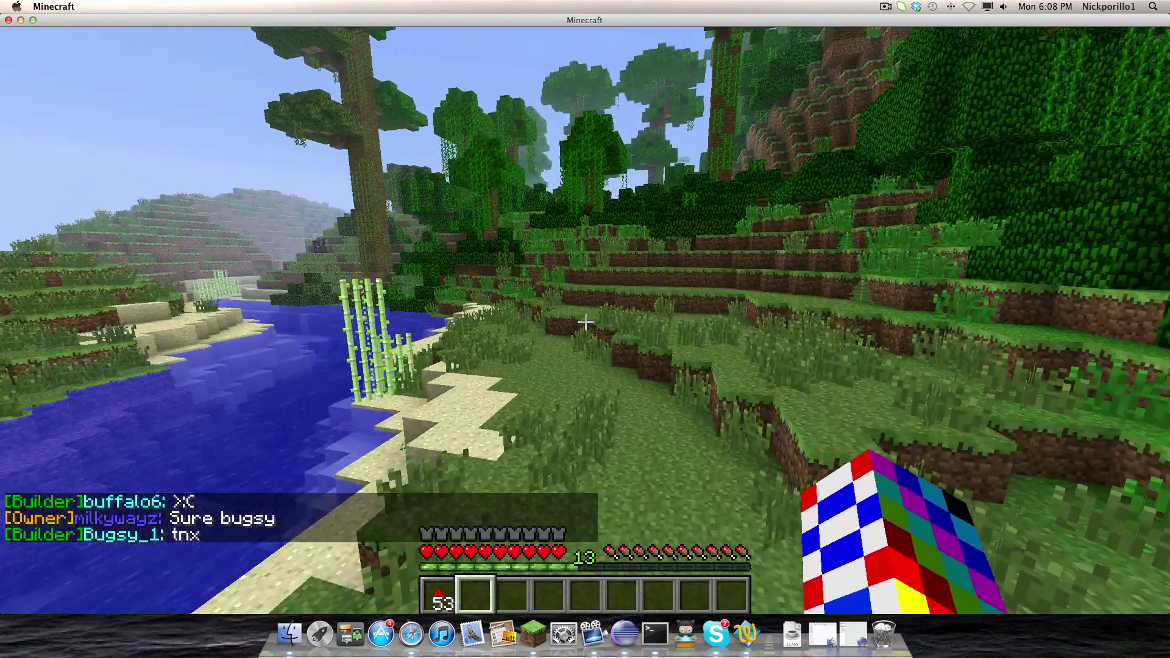
key("e")
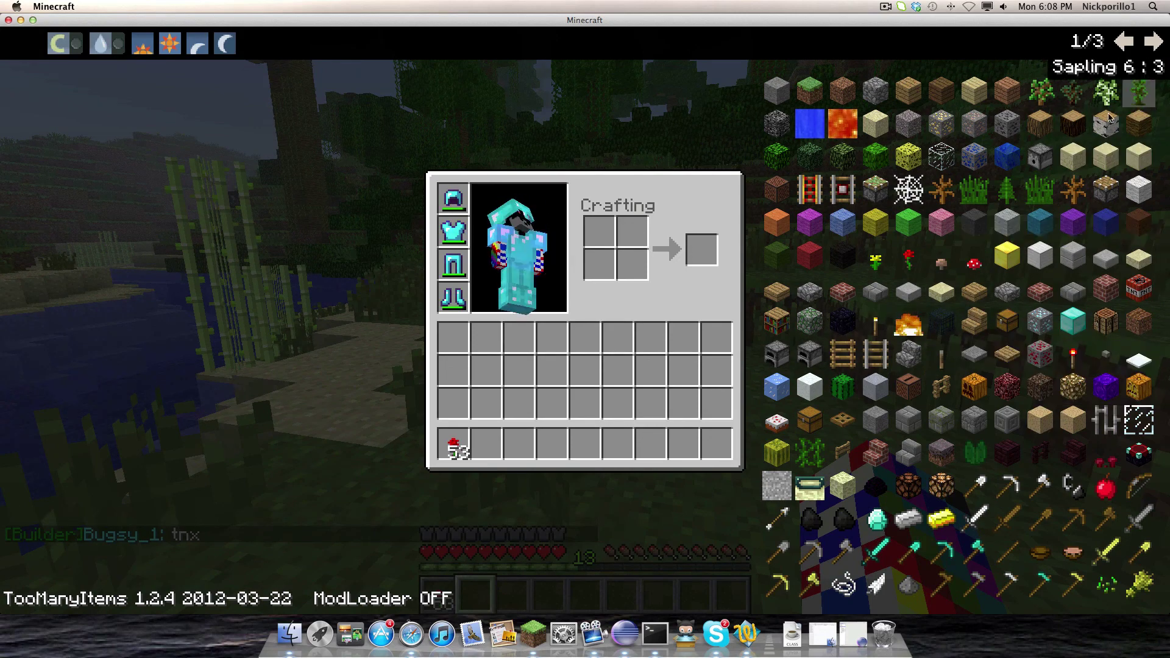
left_click(1046, 169)
left_click(950, 353)
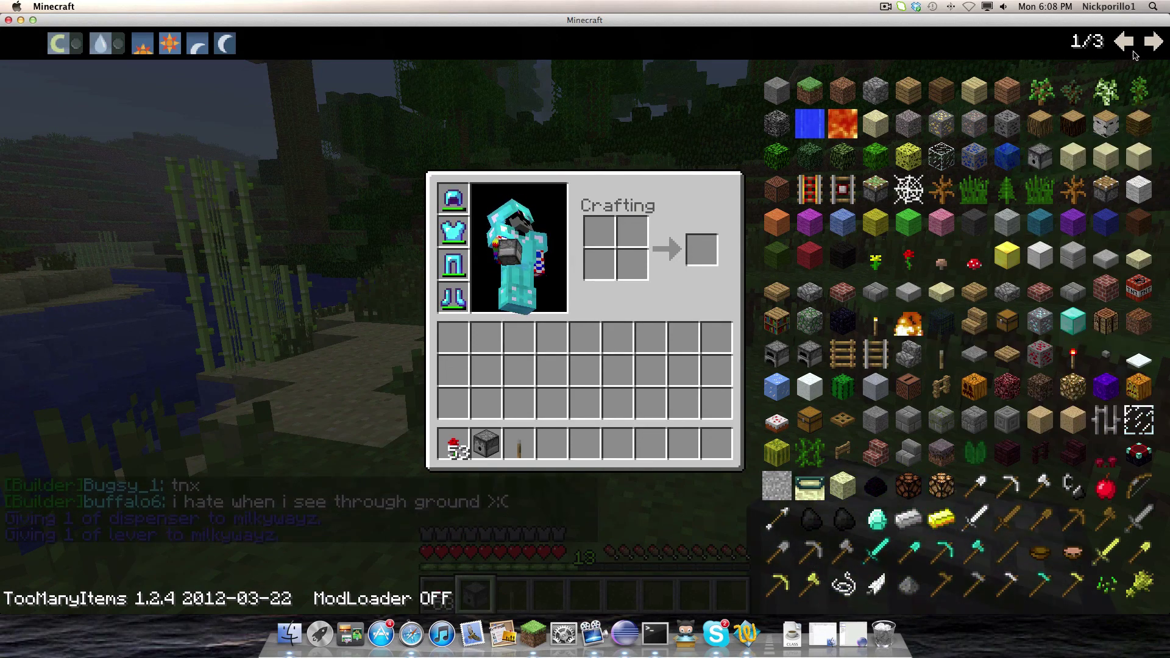
left_click(1153, 41)
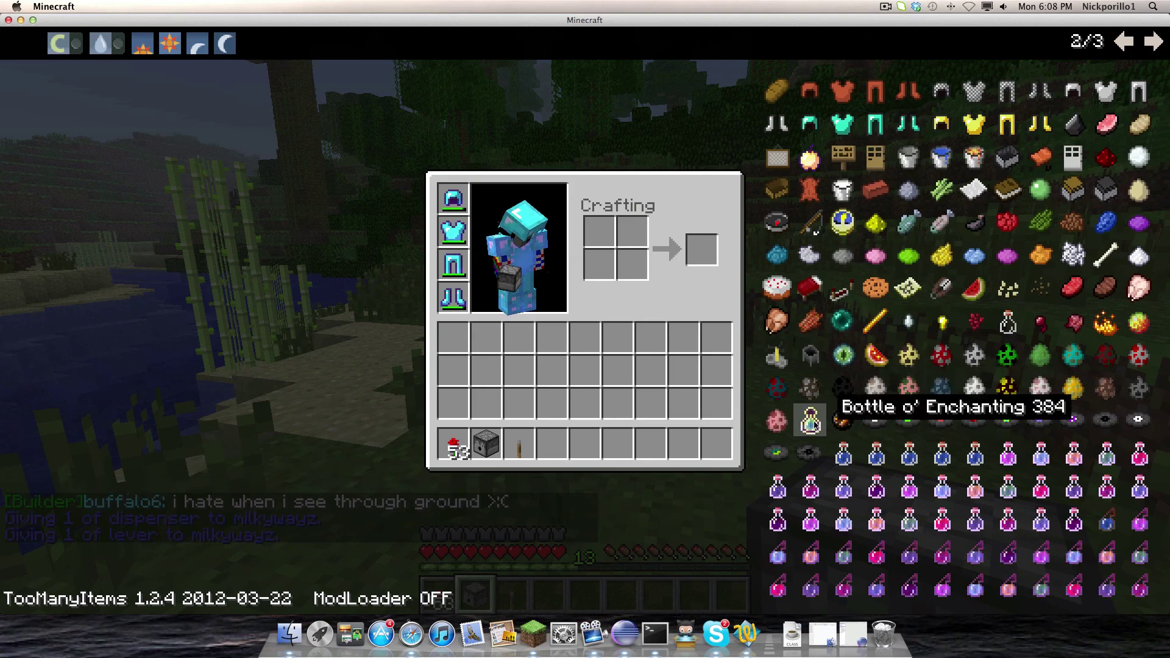
left_click(810, 421)
key("e")
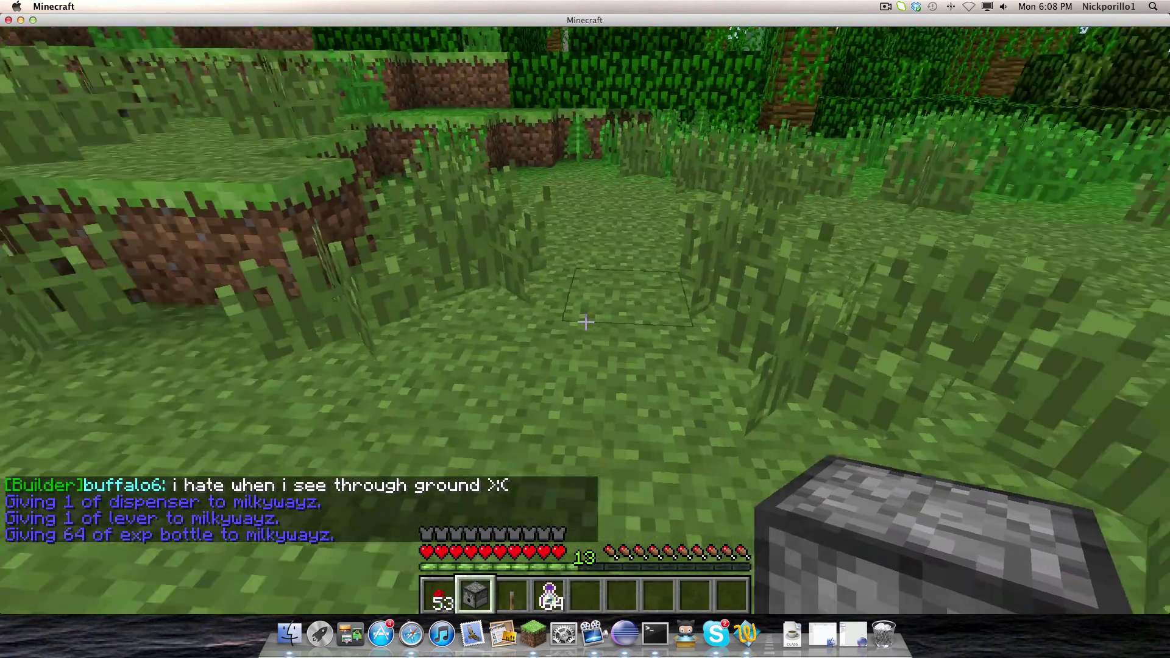
- Place the dispenser on the grass with the lever on the ground beside it, and take the bottles o' enchanting in hand
right_click(585, 322)
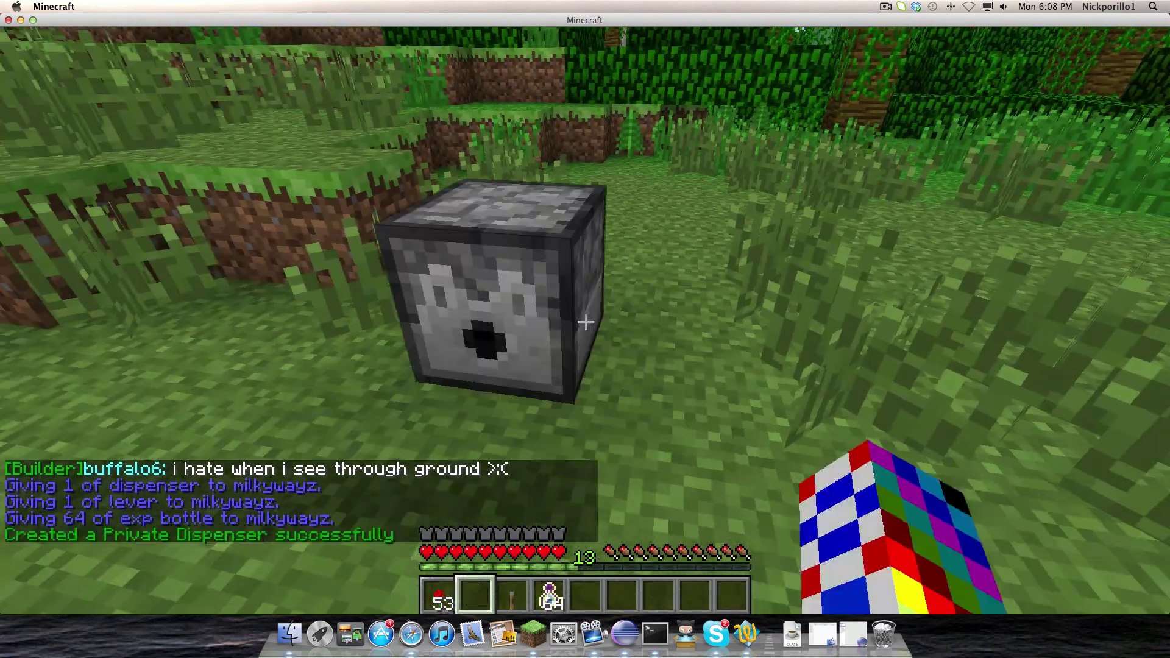
scroll(585, 322, "down", 2)
scroll(585, 322, "up", 1)
right_click(585, 322)
scroll(585, 321, "down", 1)
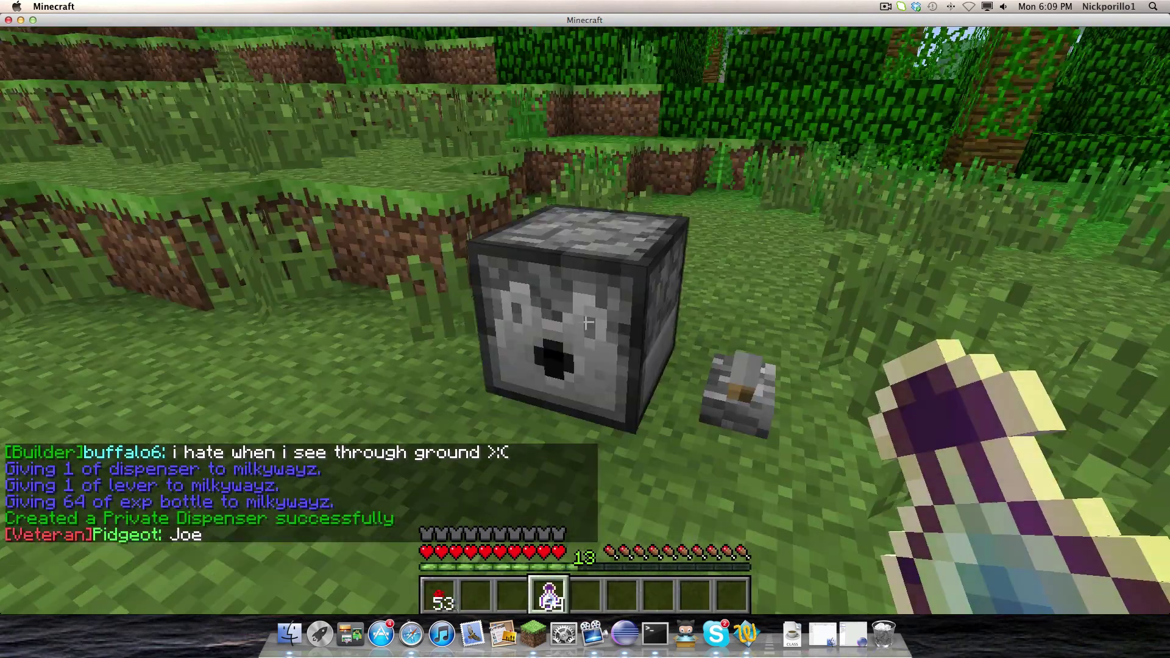
- Distribute the bottles o' enchanting across all nine slots of the dispenser and close it
right_click(585, 323)
left_click(551, 443)
left_click(556, 280)
right_click(556, 282)
right_click(556, 251)
right_click(557, 221)
right_click(612, 218)
right_click(595, 219)
right_click(589, 249)
right_click(612, 251)
right_click(614, 282)
right_click(583, 285)
left_click(586, 256)
key("o")
key("o")
key("Escape")
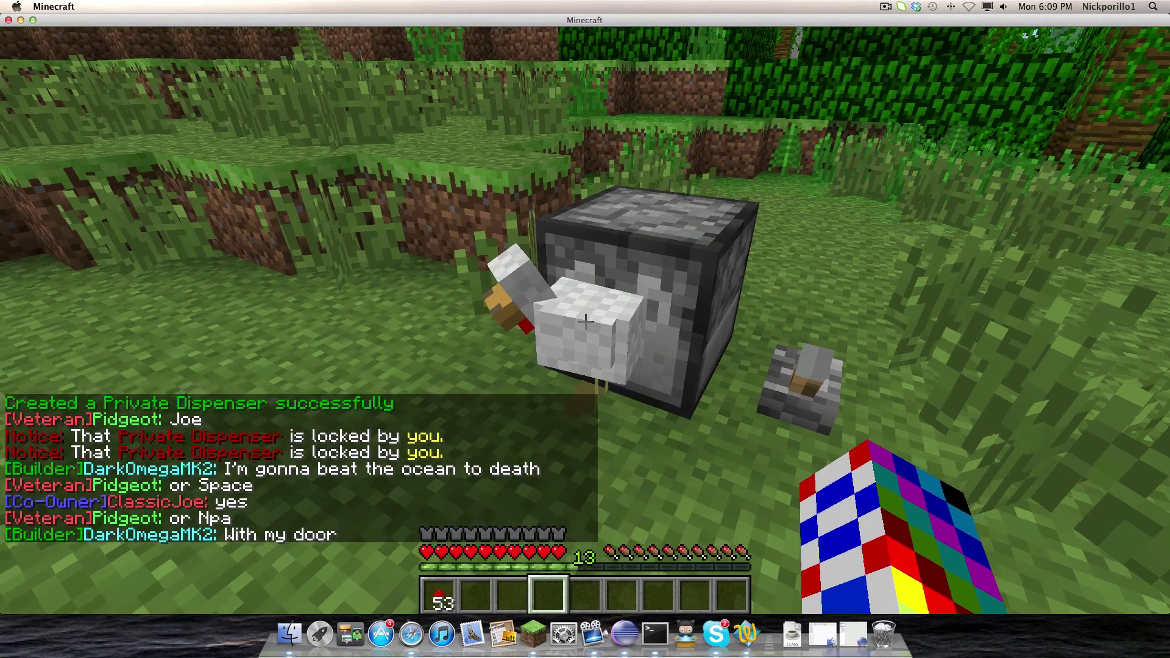
- Kill the chicken in front of the dispenser and flip the lever to try dispensing a bottle o' enchanting
key("w")
left_click(585, 322)
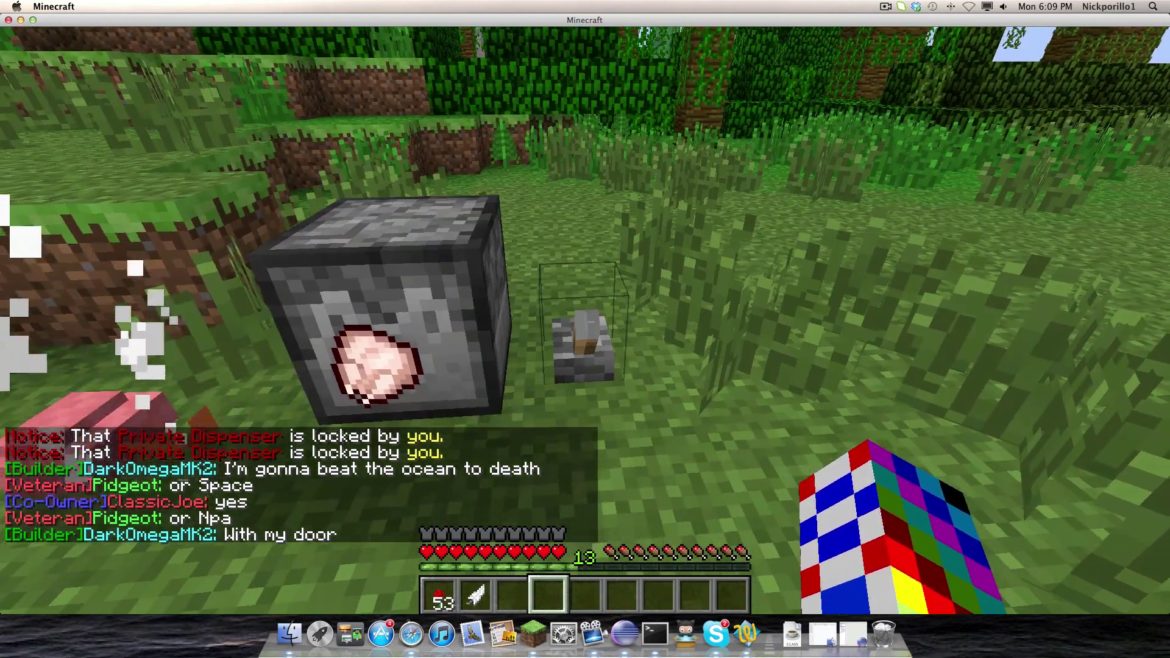
right_click(585, 322)
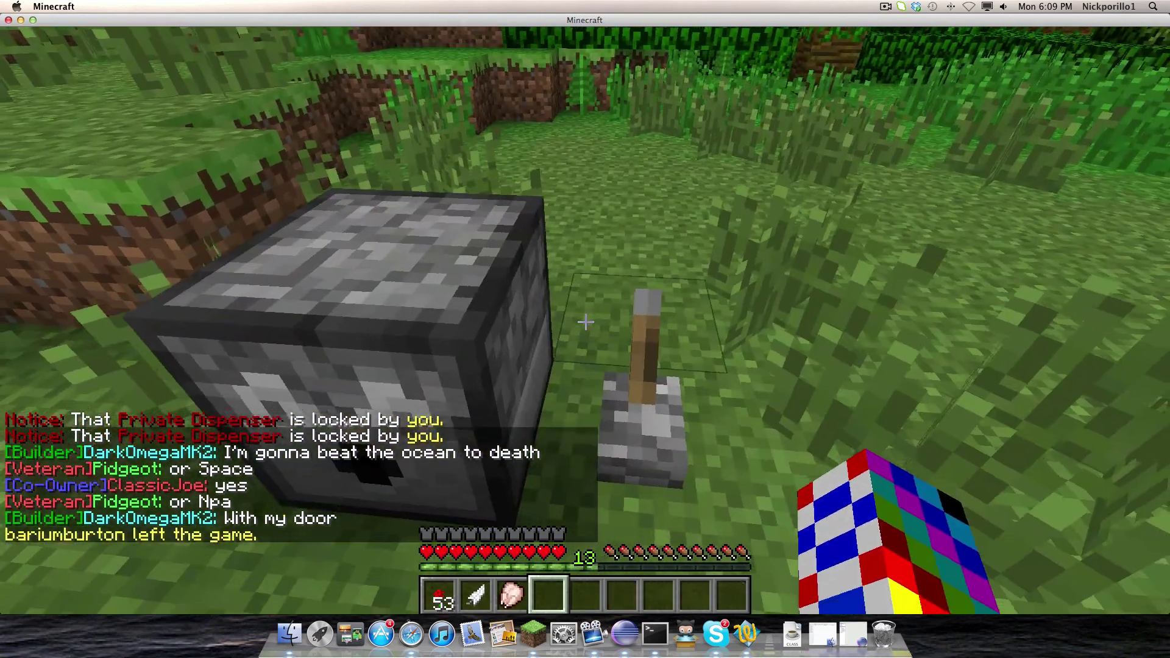
right_click(584, 321)
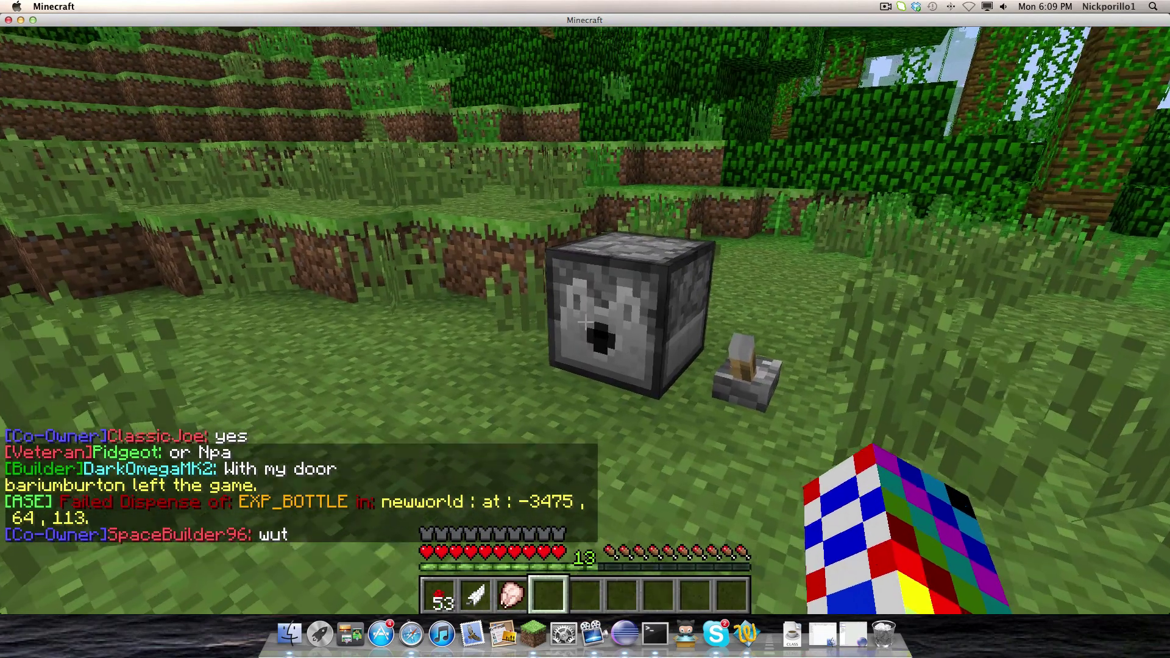
key("Escape")
key("Escape")
key("t")
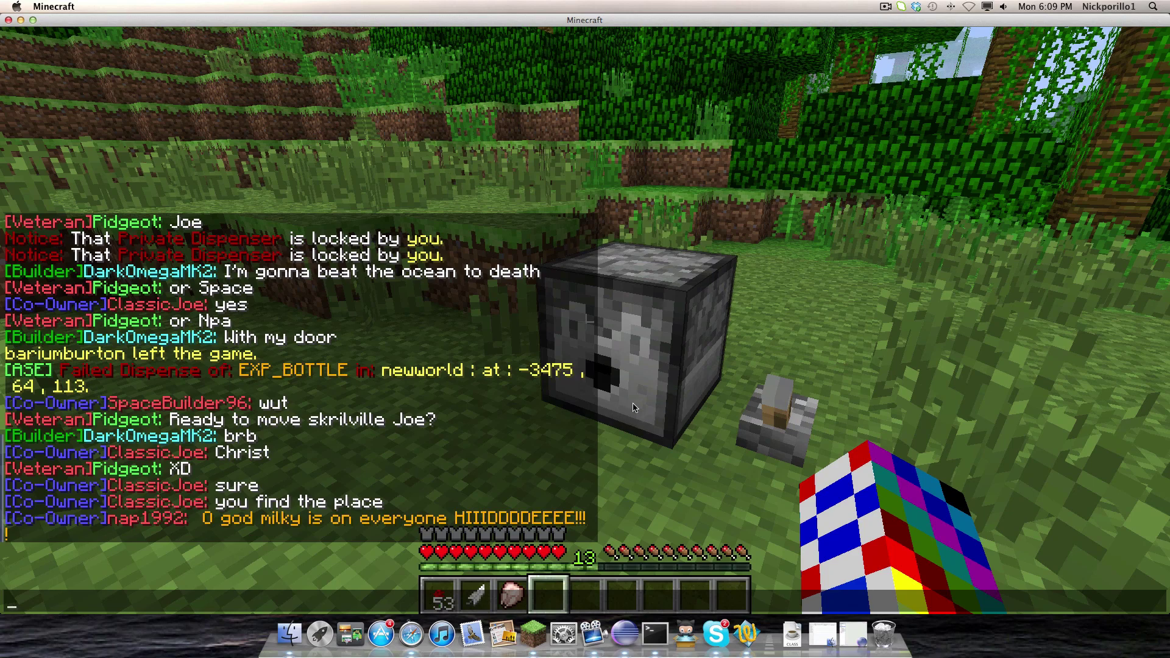
key("Escape")
key("w")
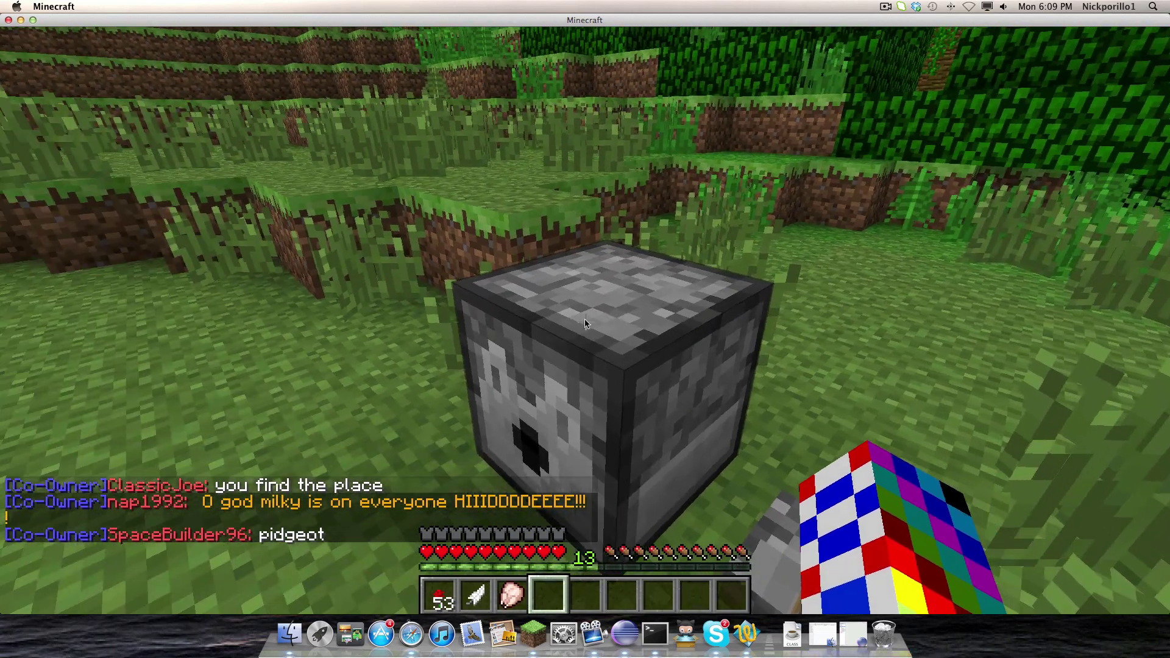
key("e")
key("e")
key("e")
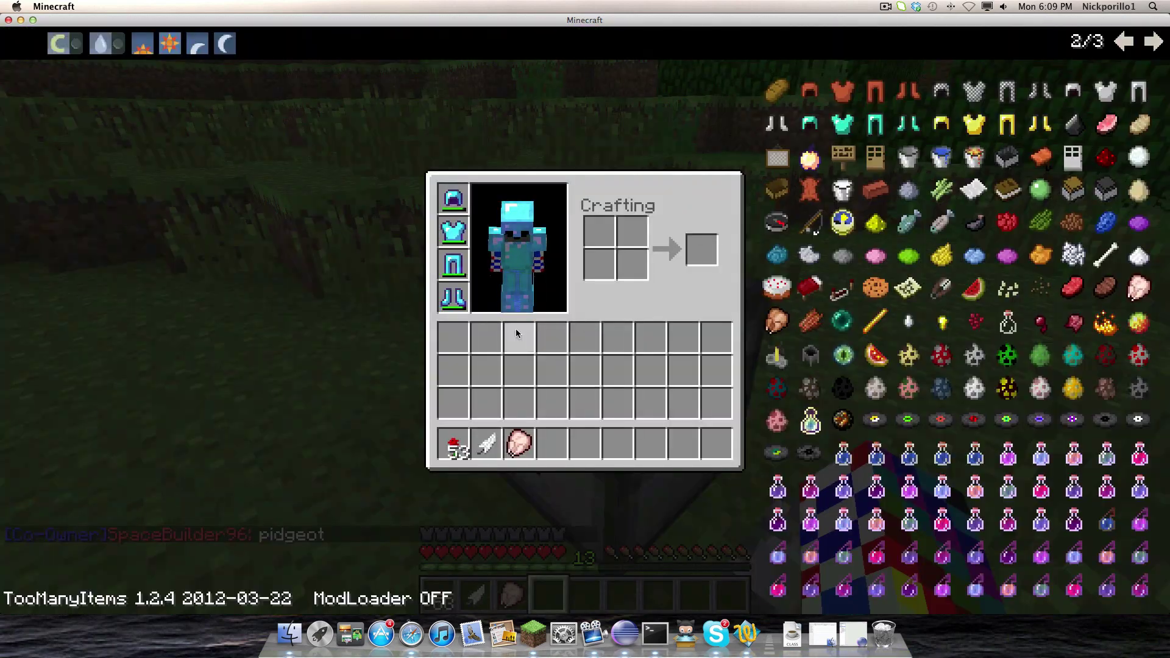
key("e")
key("t")
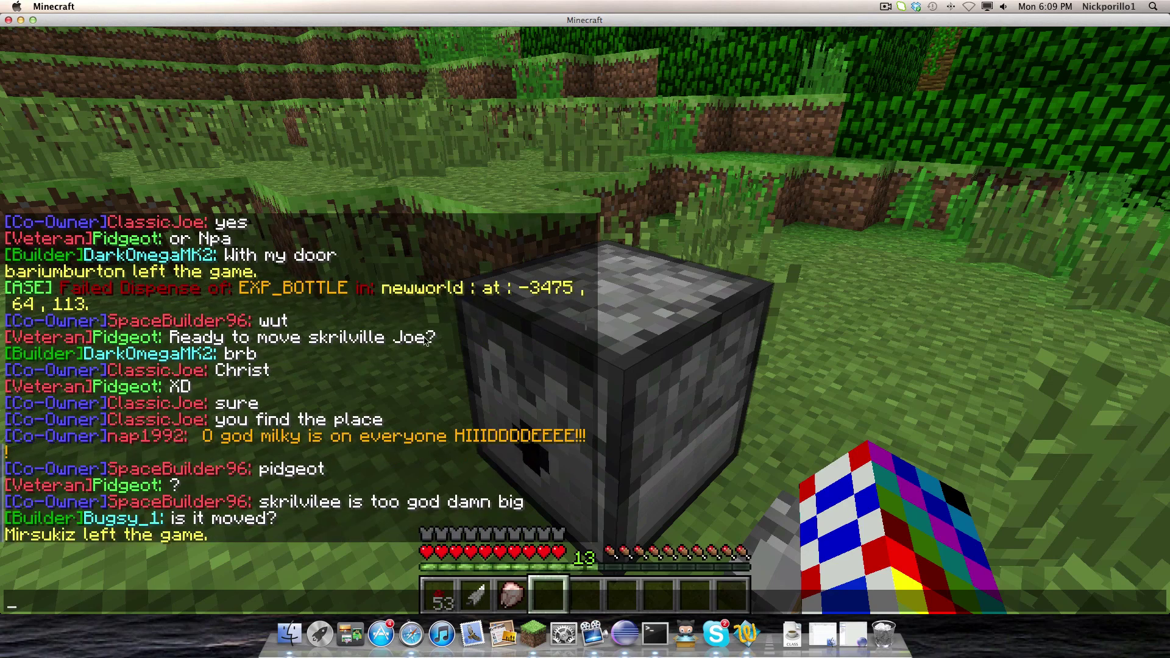
key("Escape")
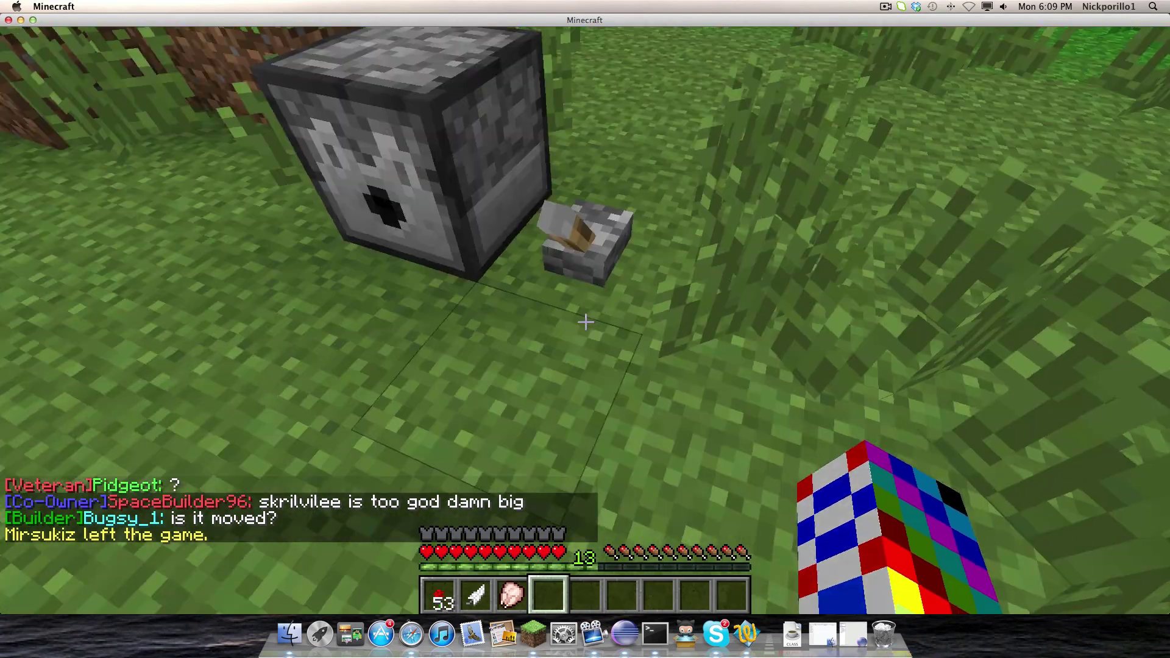
- Step back from the dispenser, approach it again and flip the lever beside it once more
right_click(585, 322)
key("s")
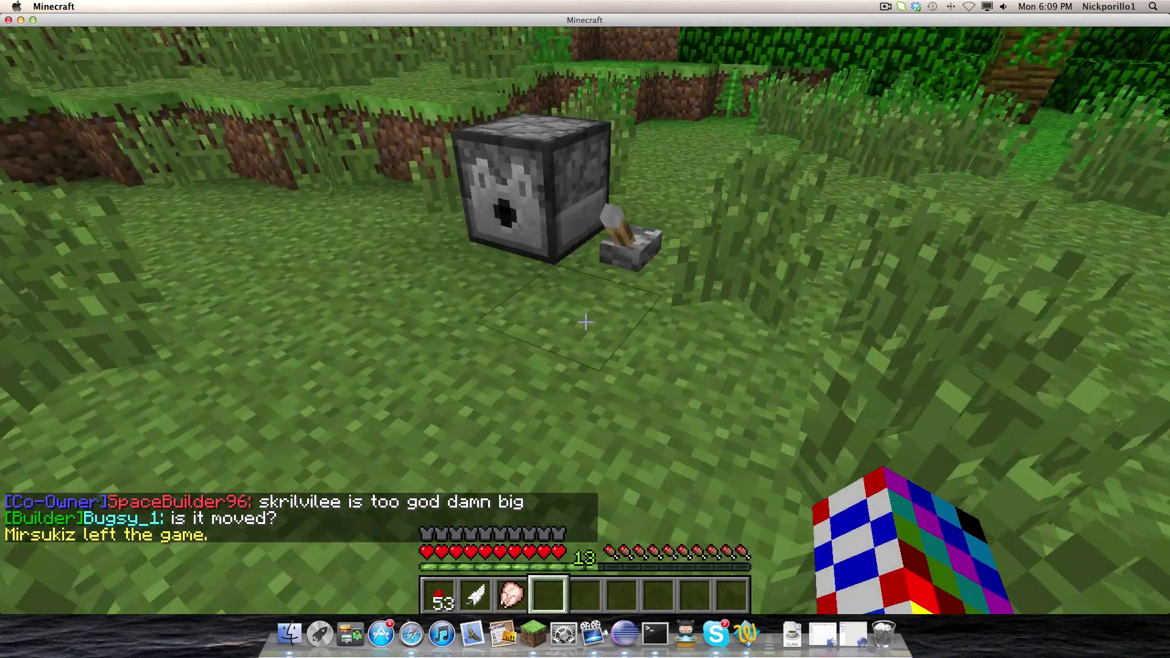
key("w")
- Approach the lever beside the dispenser, flip it repeatedly to try dispensing bottles o' enchanting, and check the inventory
key("w")
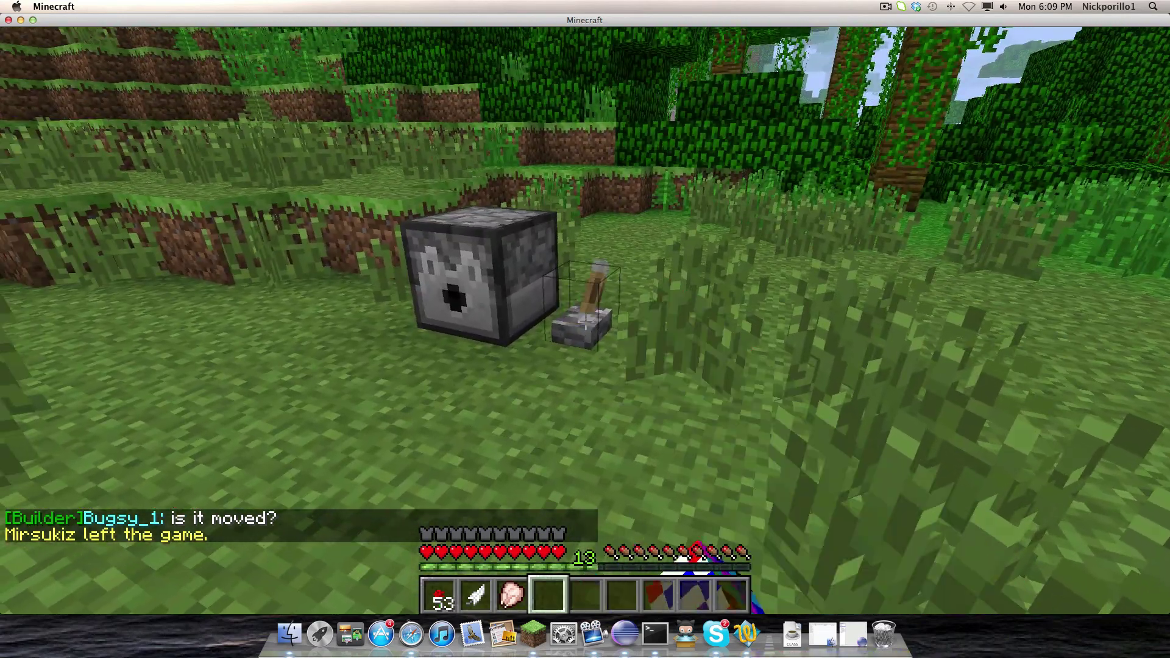
key("w")
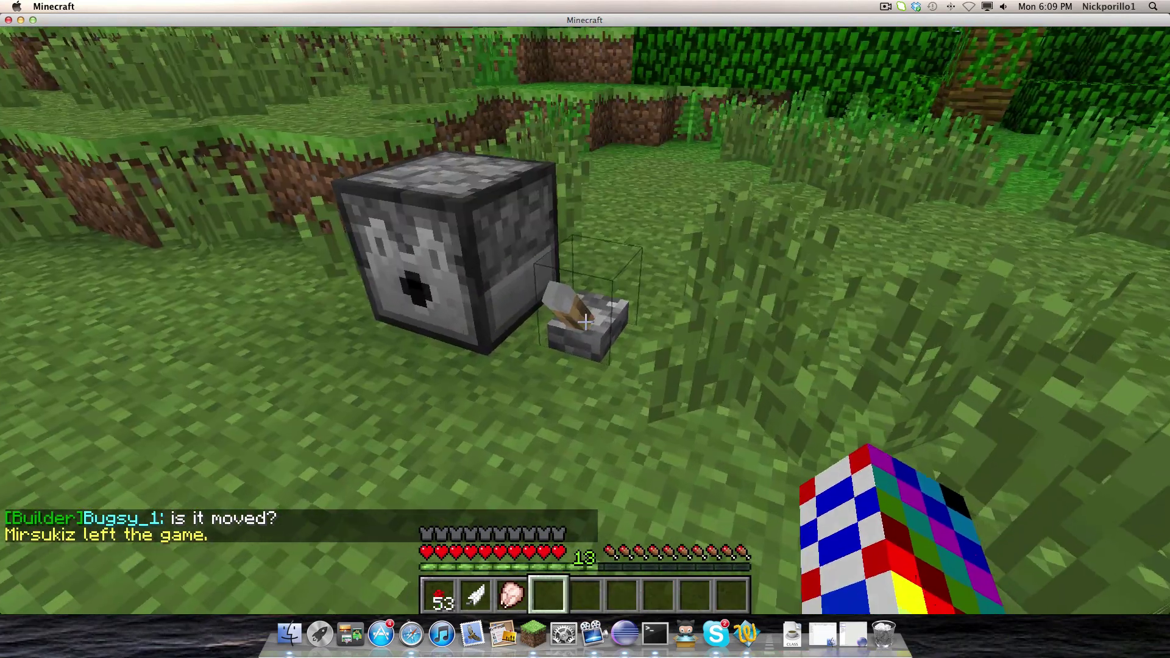
right_click(585, 322)
right_click(585, 322)
right_click(585, 322)
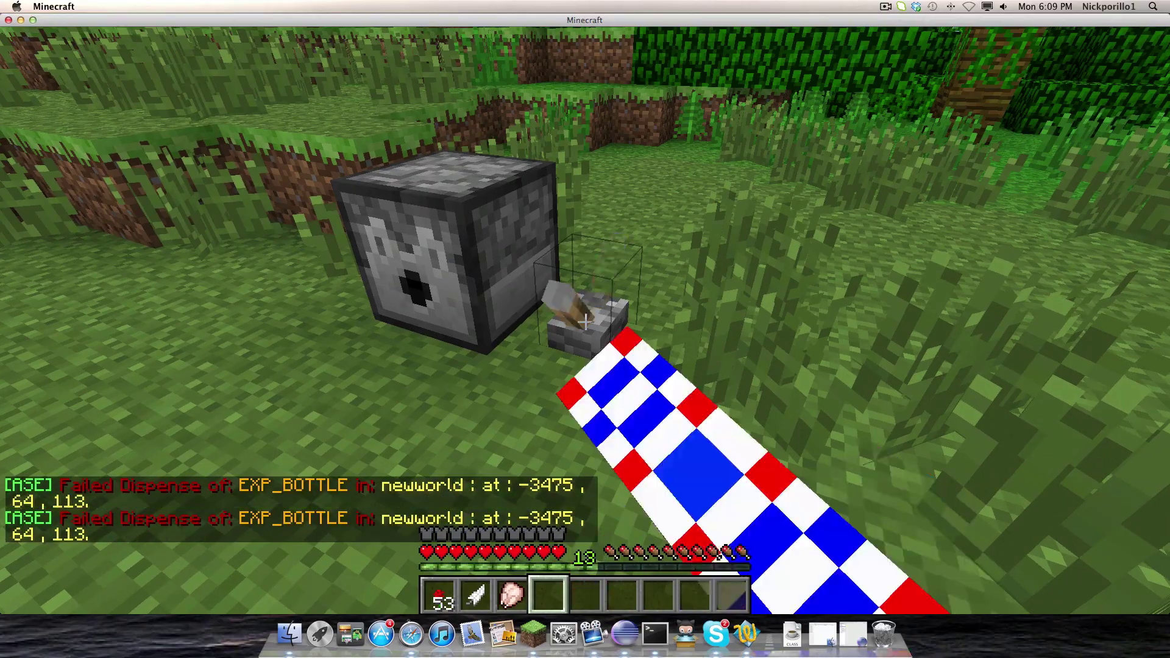
key("e")
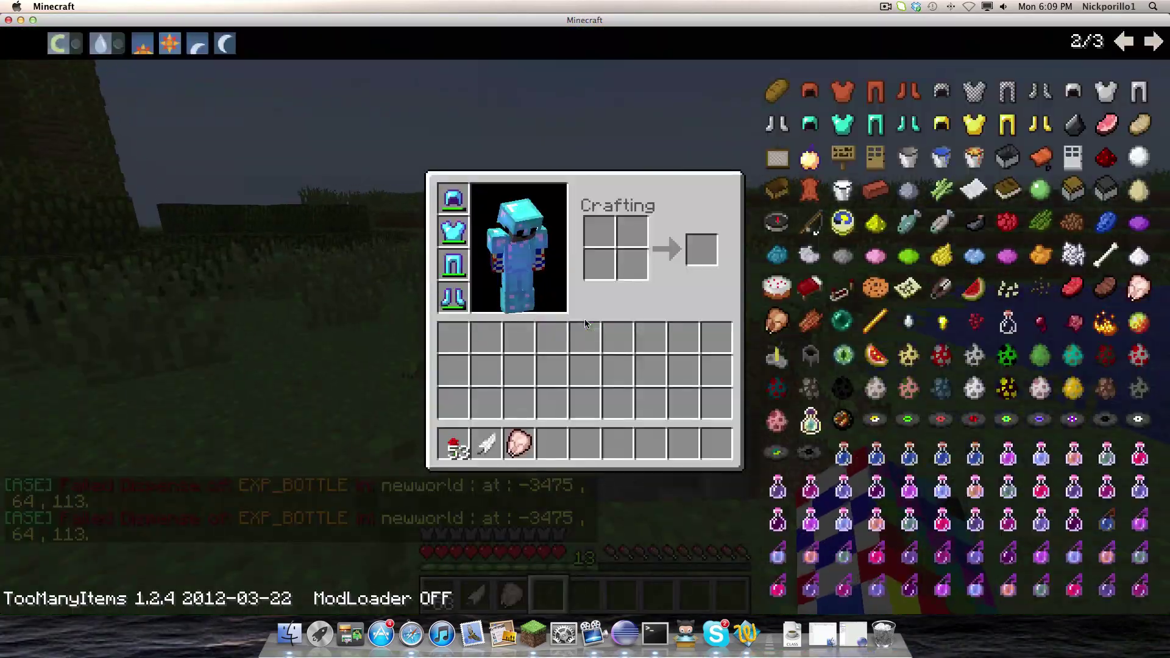
key("e")
- Walk away from the dispenser and reply to the latest private message with "setrankpb"
key("w")
key("t")
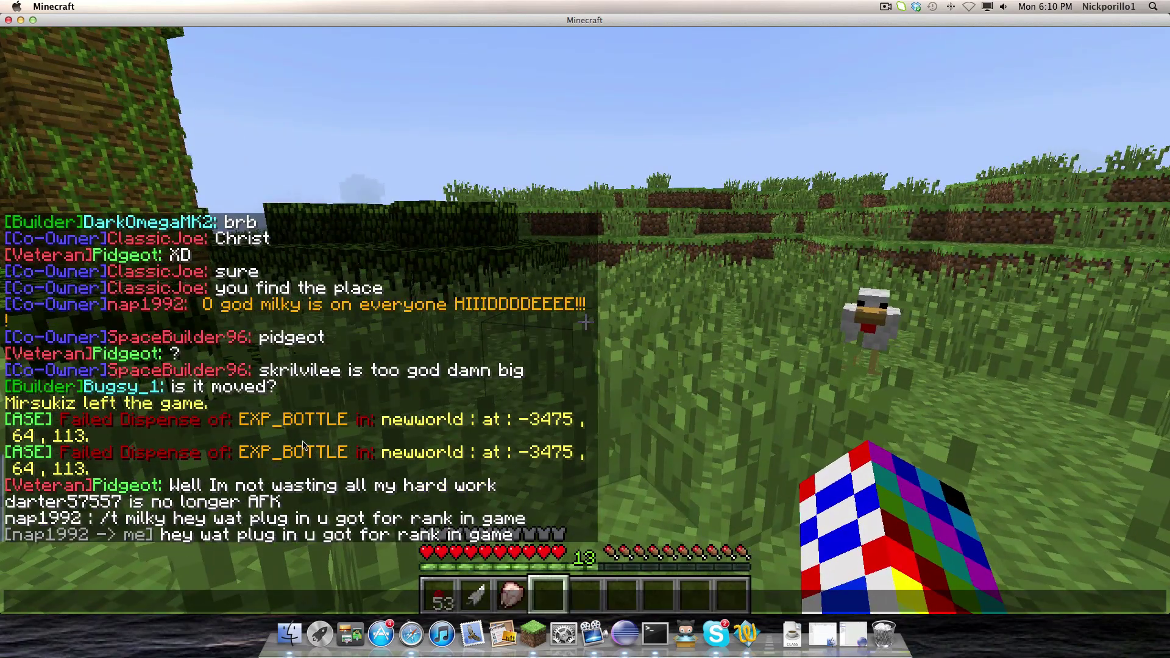
type("/r setrankpb")
key("Return")
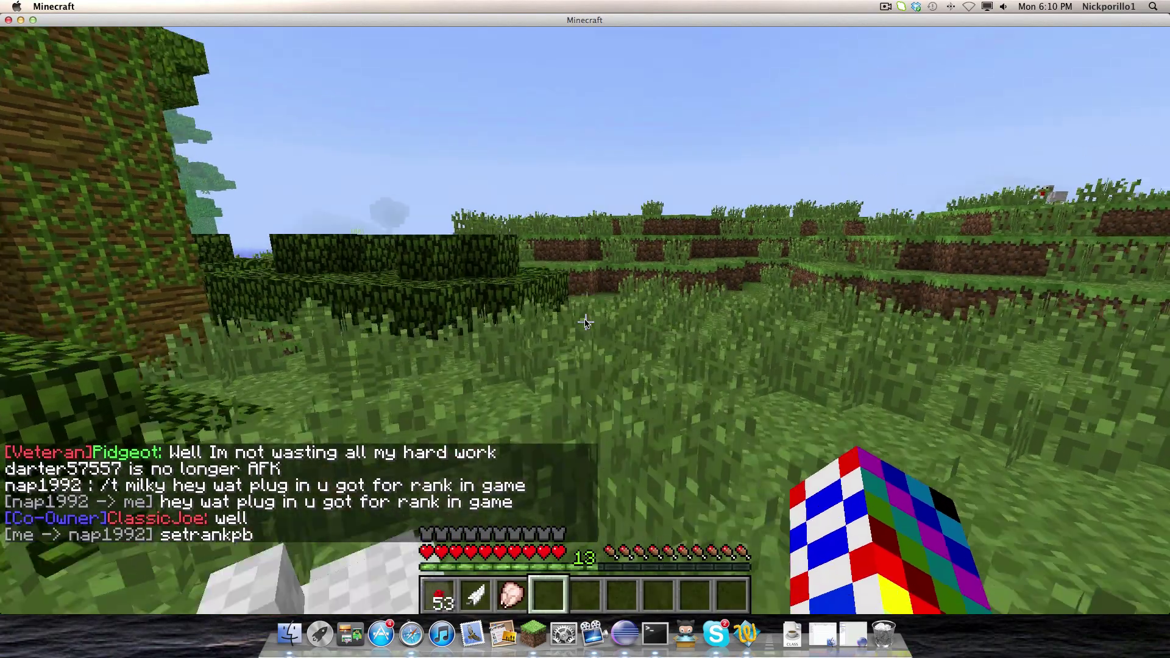
key("t")
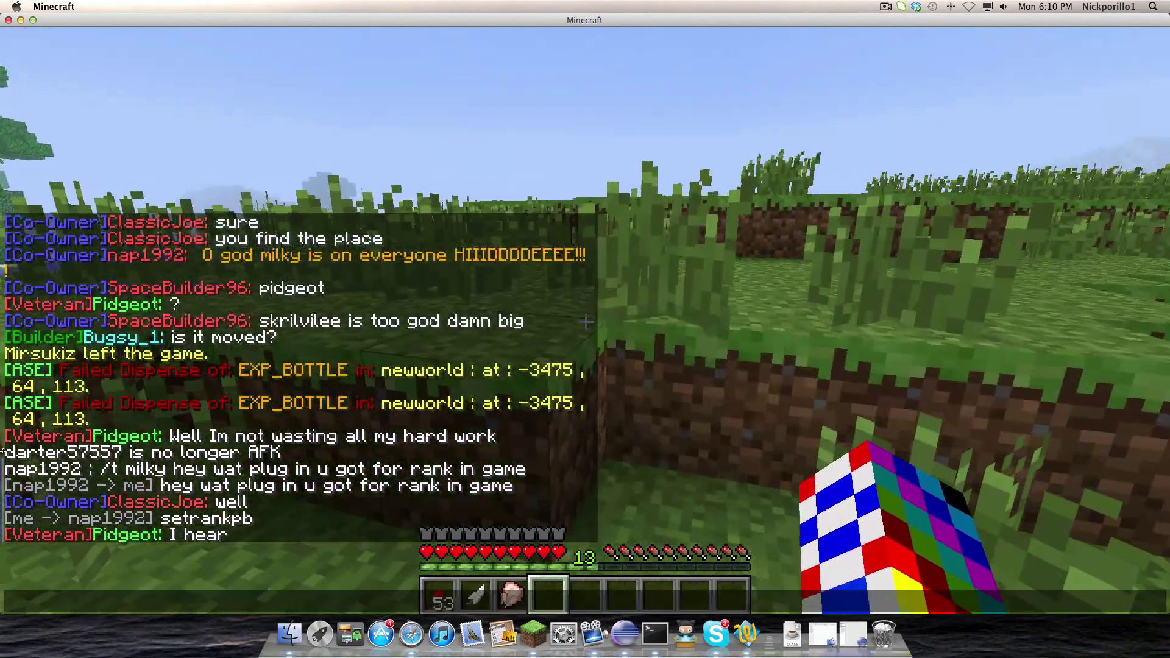
key("Escape")
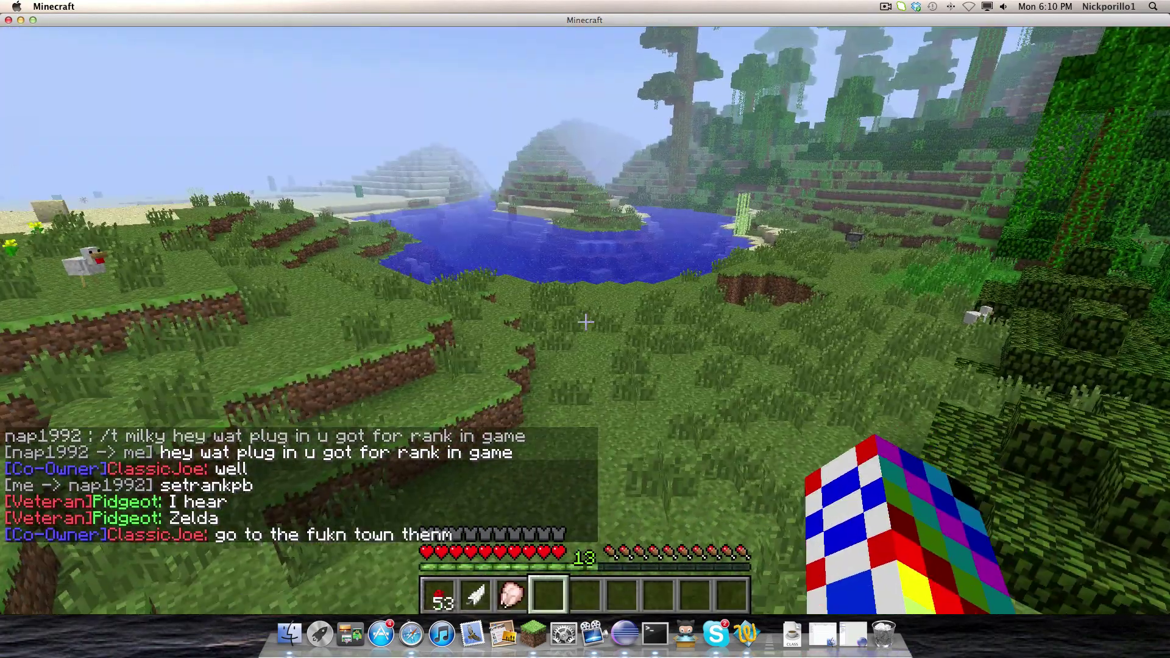
- Walk back across the grassland to the dispenser by the lake and pause the game
key("w")
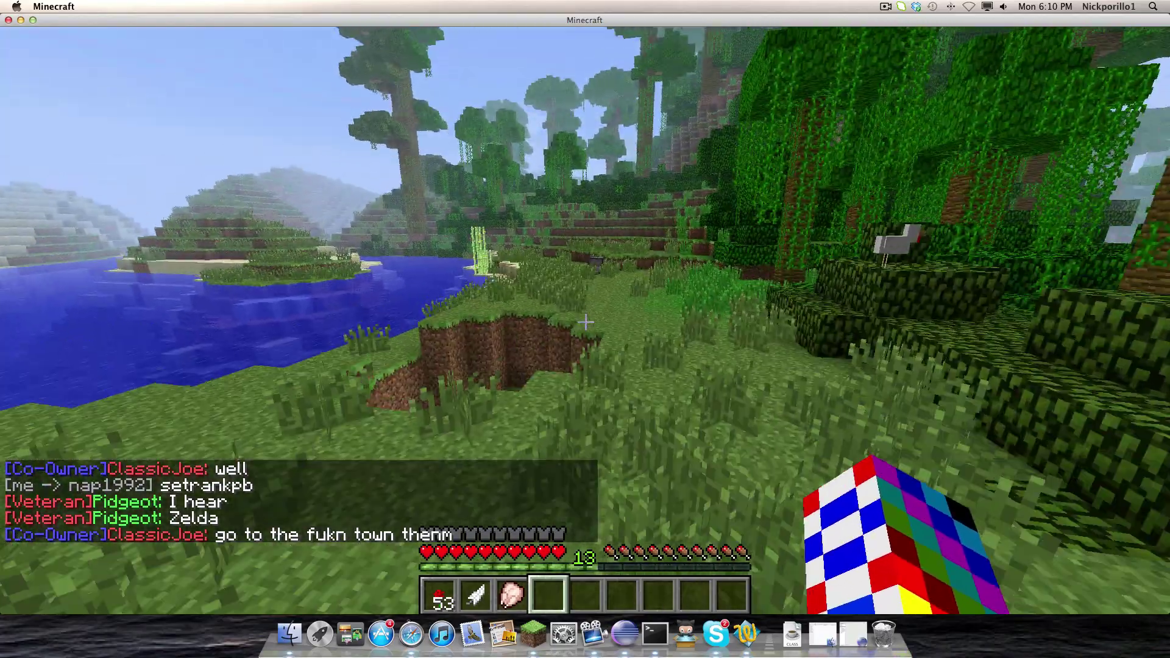
key("w")
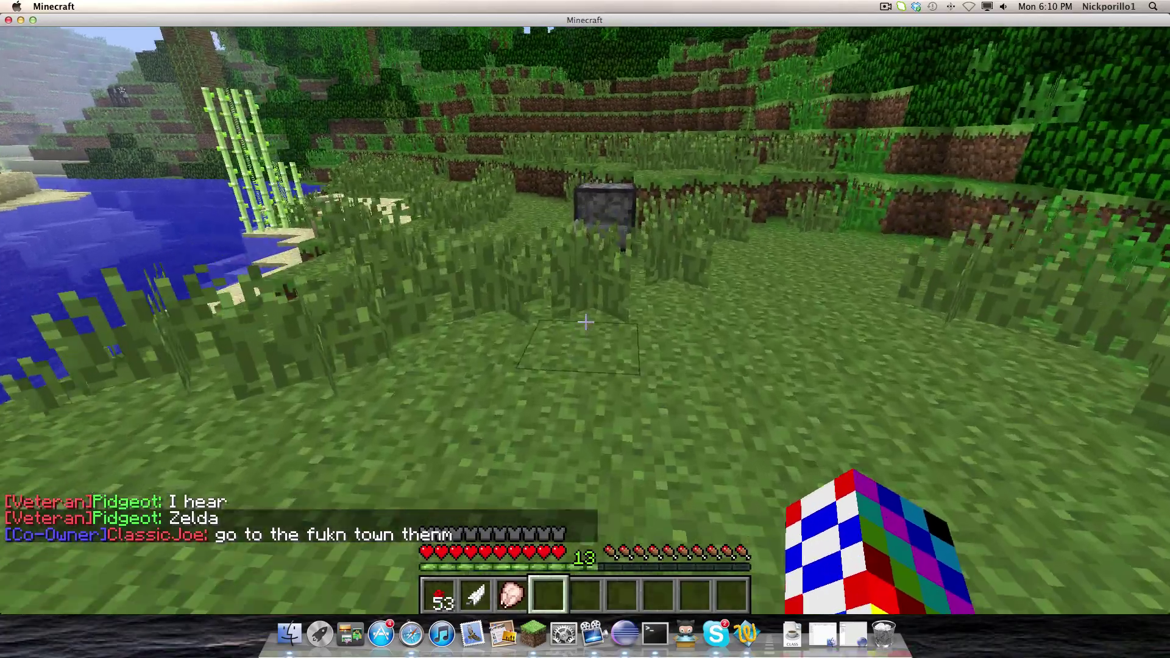
key("Escape")
key("Escape")
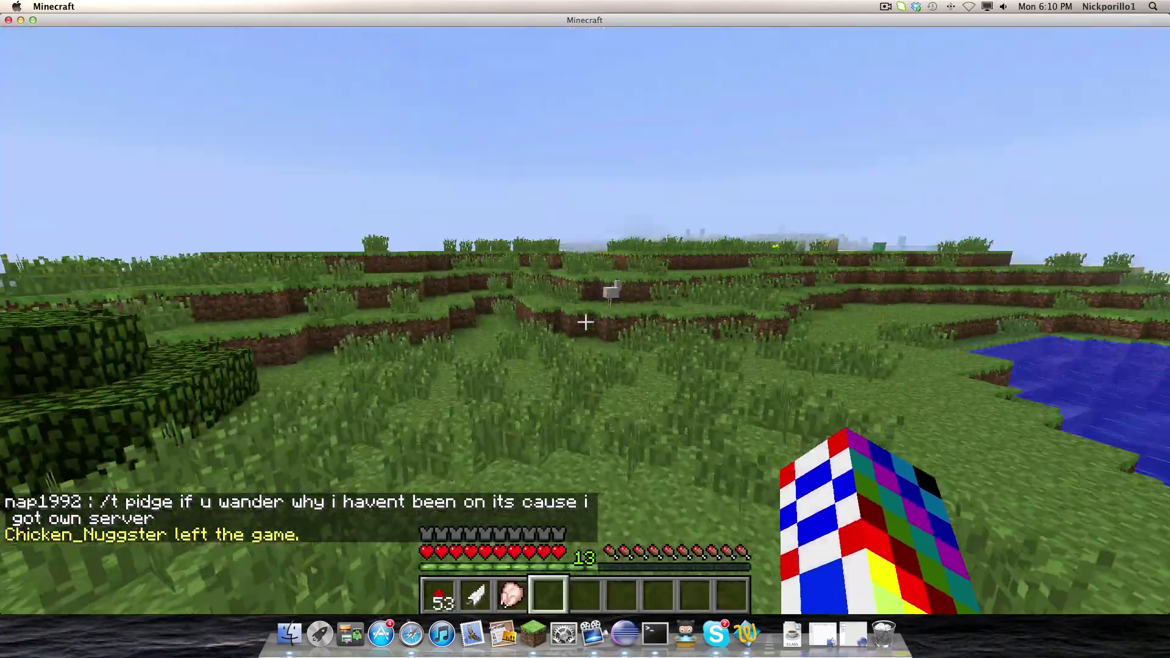
key("w")
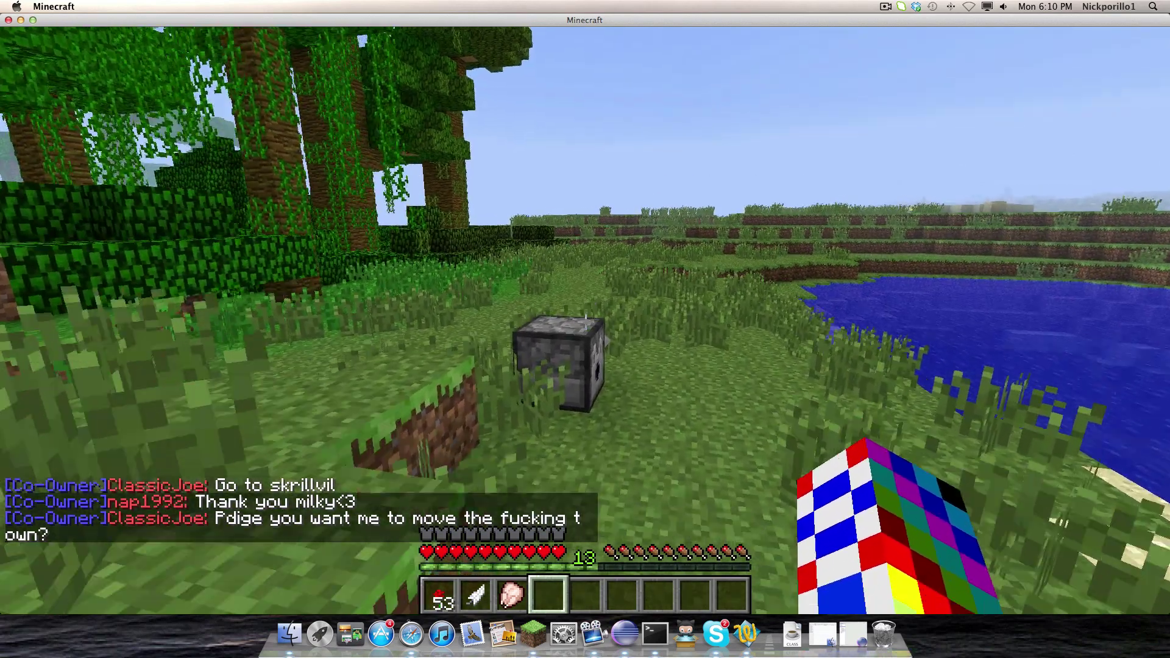
key("Escape")
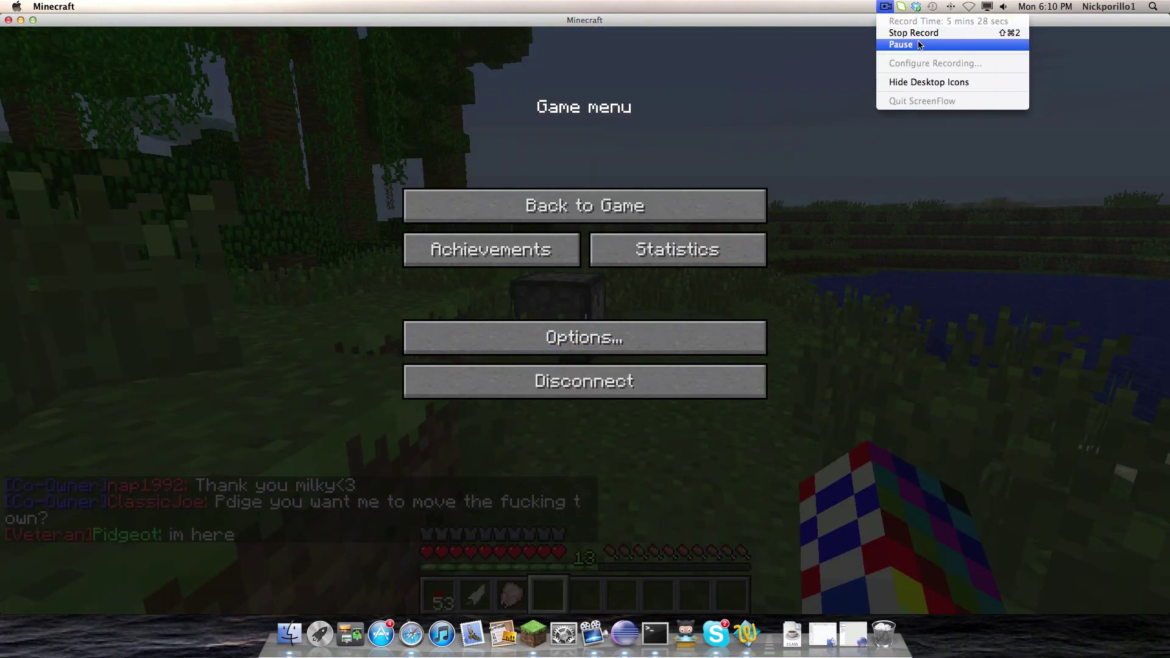